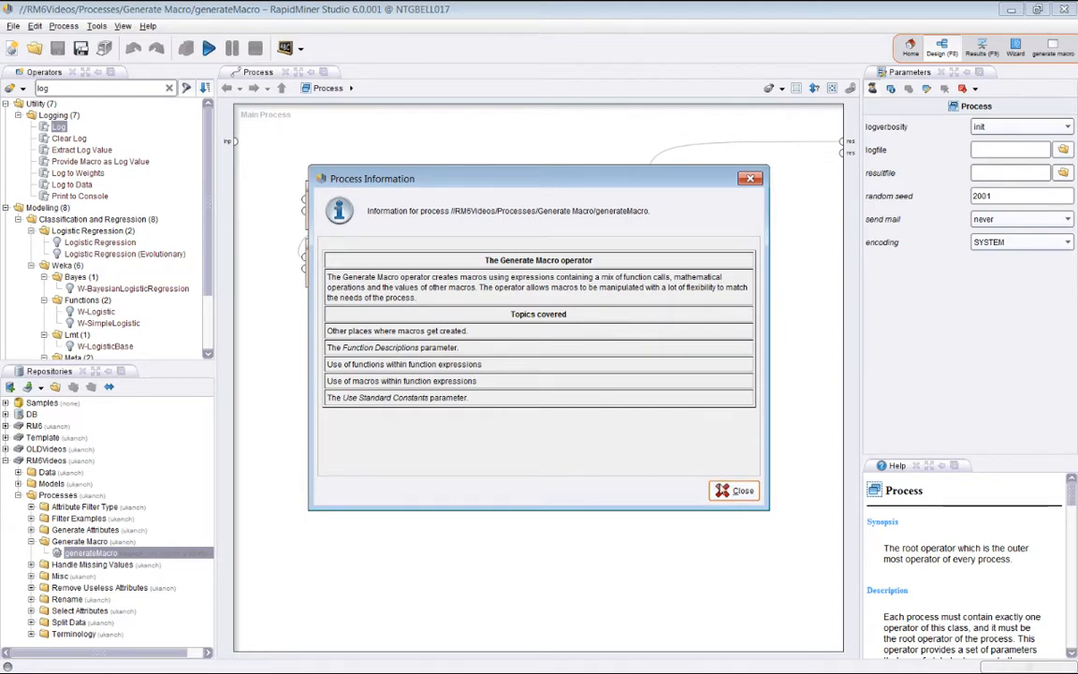
- Close the process information and examine the parameters of the Unset Macro and Set Macros operators
click(734, 491)
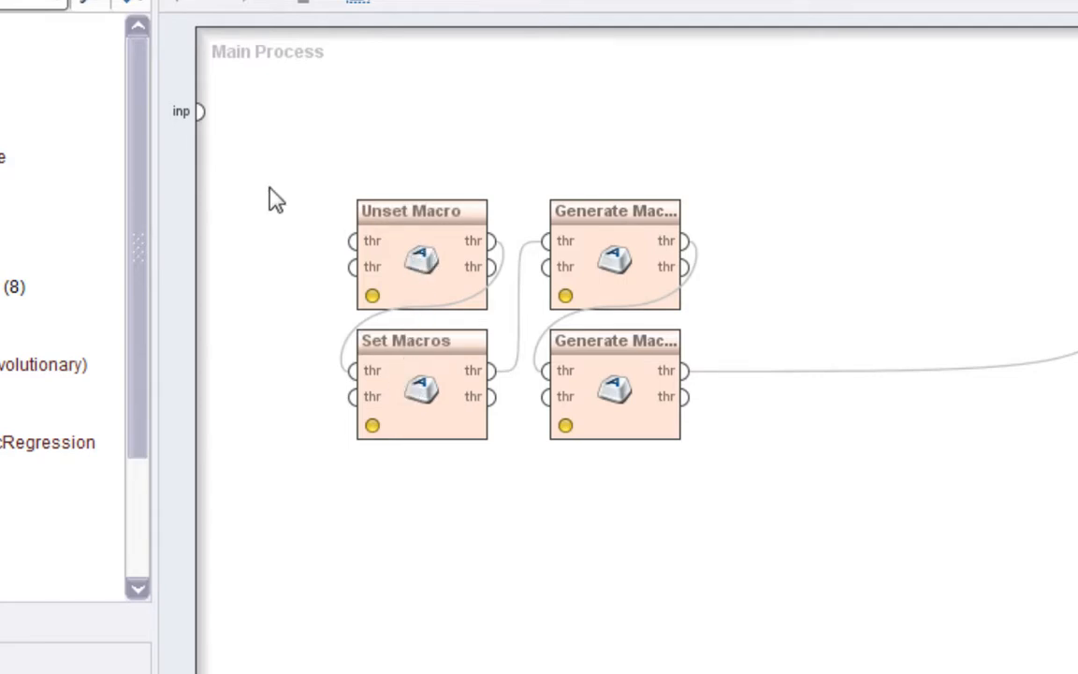
drag(274, 124, 510, 530)
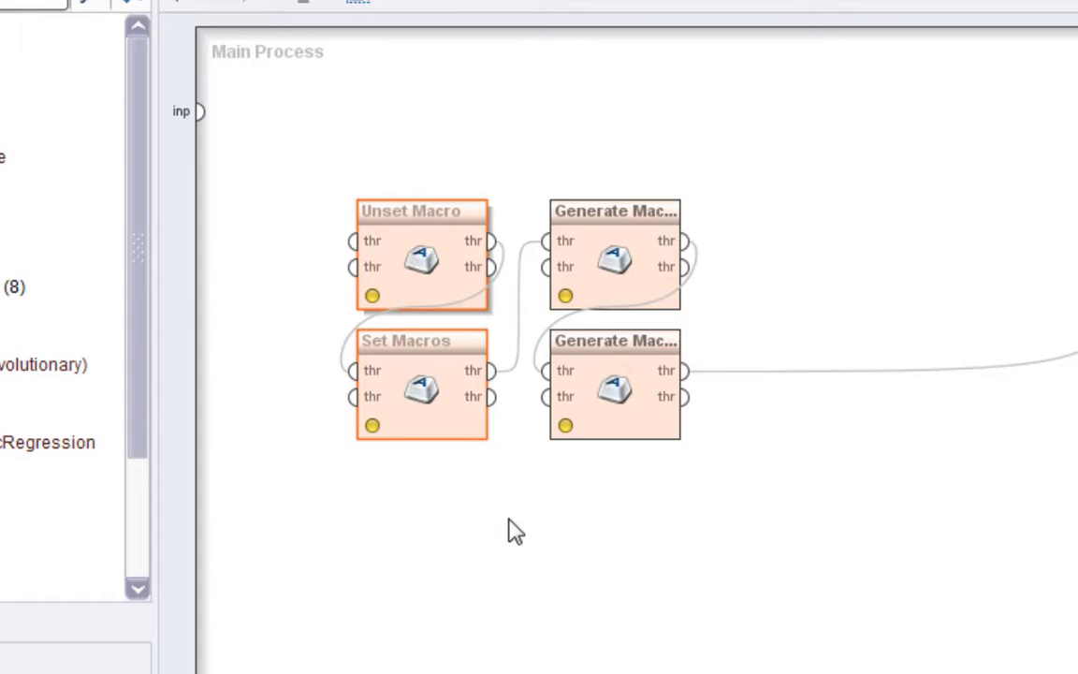
click(421, 268)
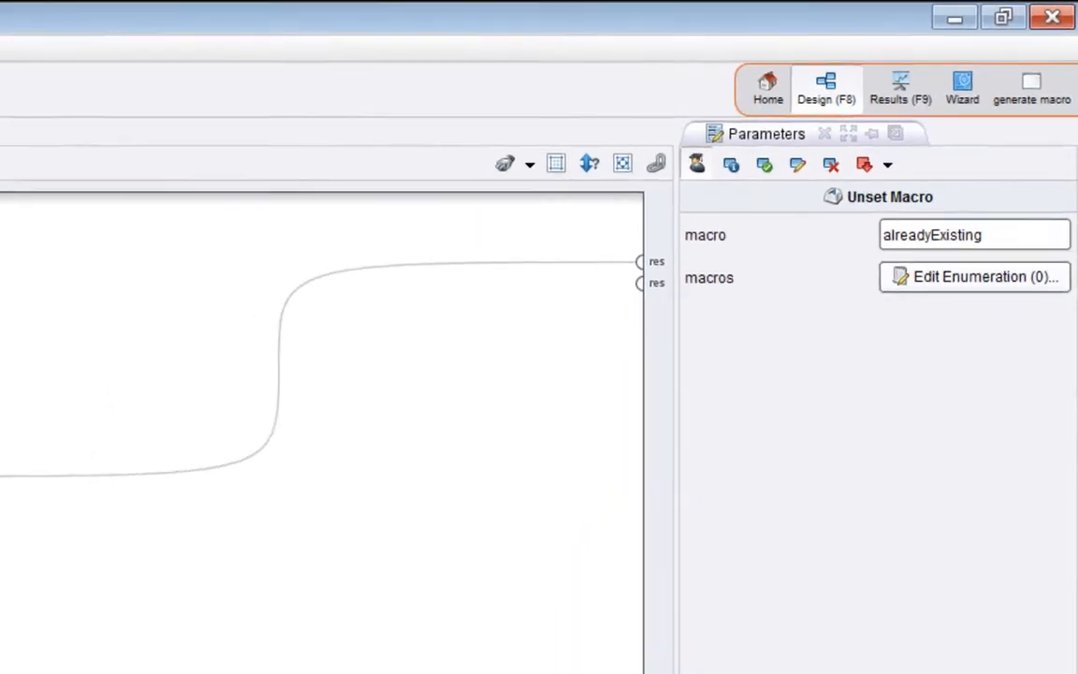
click(185, 340)
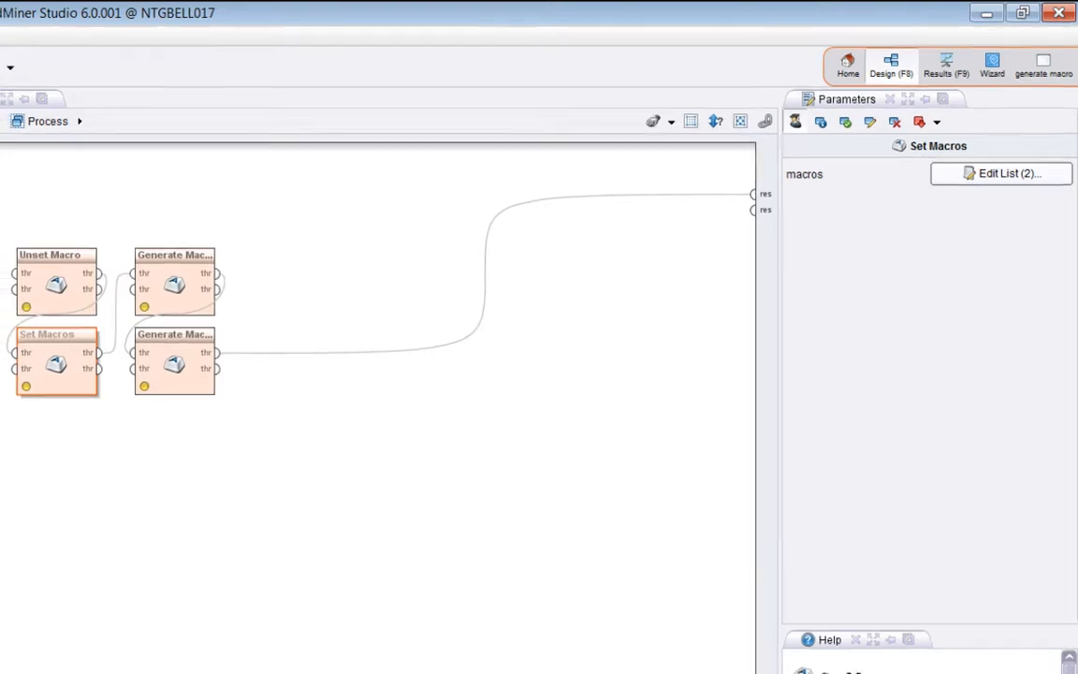
- Search the operators for "set ma", view the help for Set Macro, and clear the search
click(72, 90)
text(det)
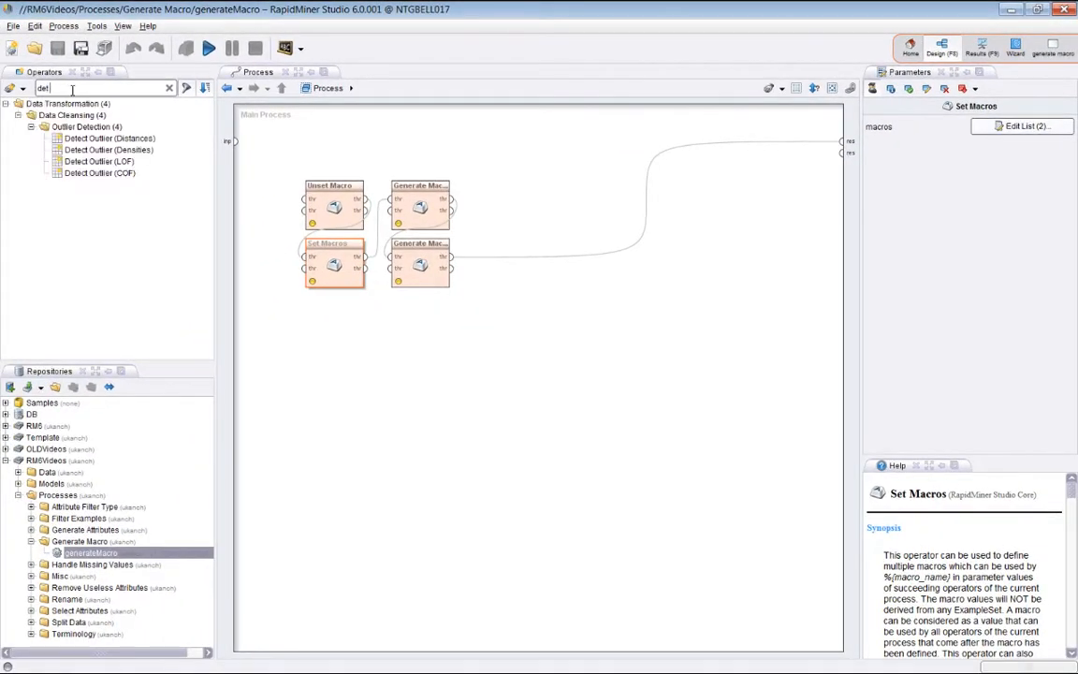
key(BackSpace)
key(BackSpace)
key(BackSpace)
text(set ma)
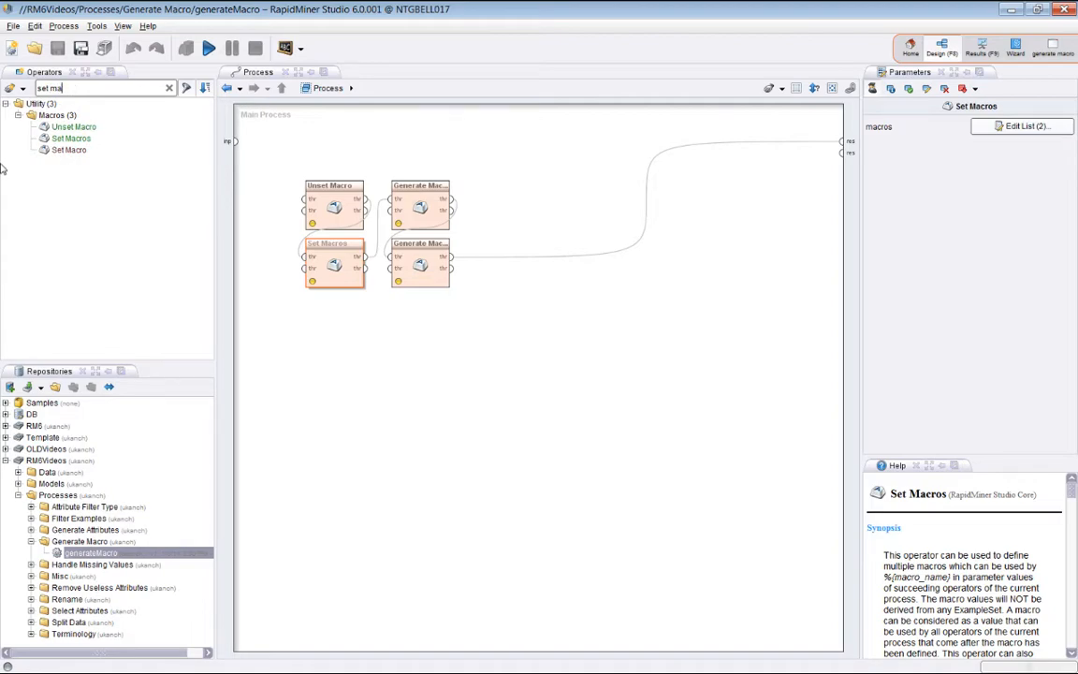
click(69, 150)
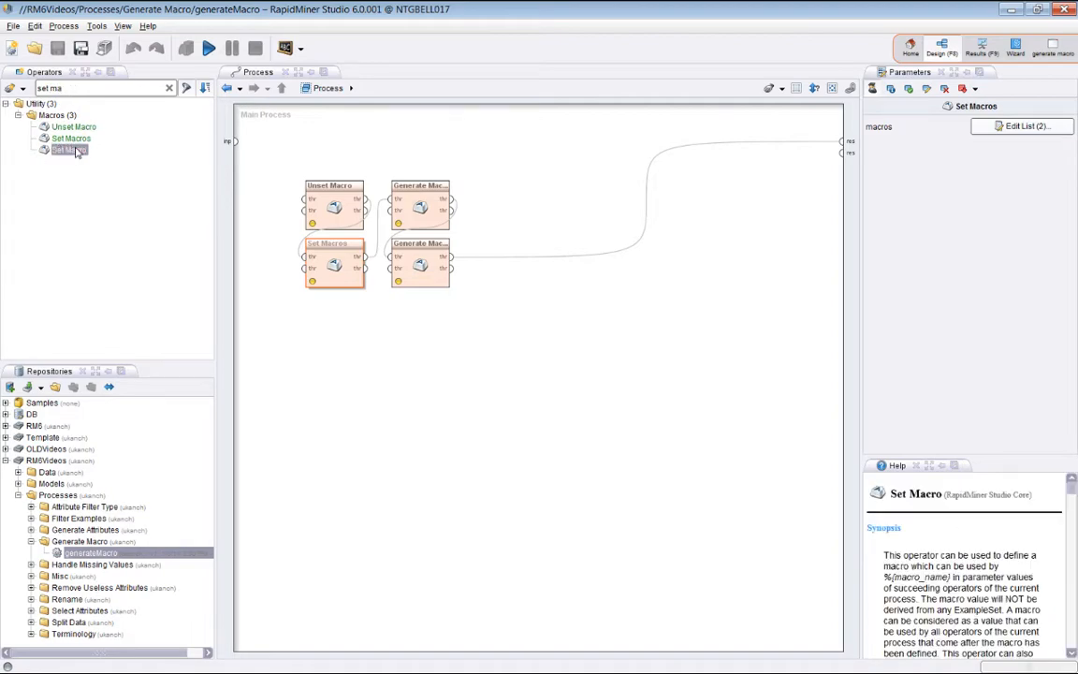
click(168, 88)
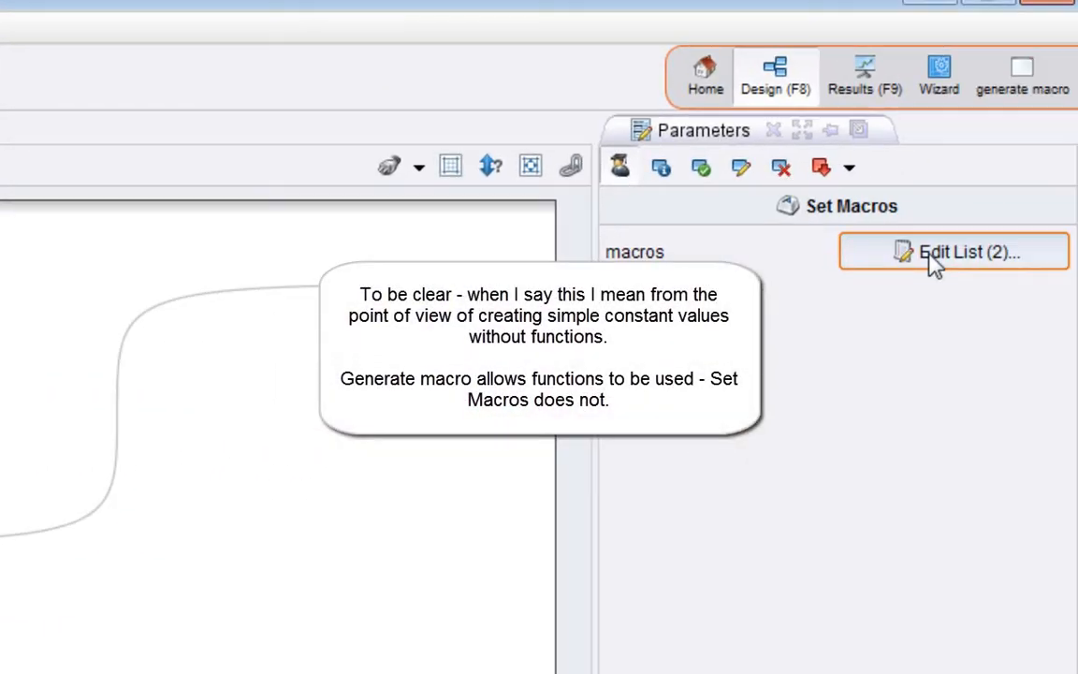
- Review the names and values in the Set Macros operator's macro list and close the list
click(872, 252)
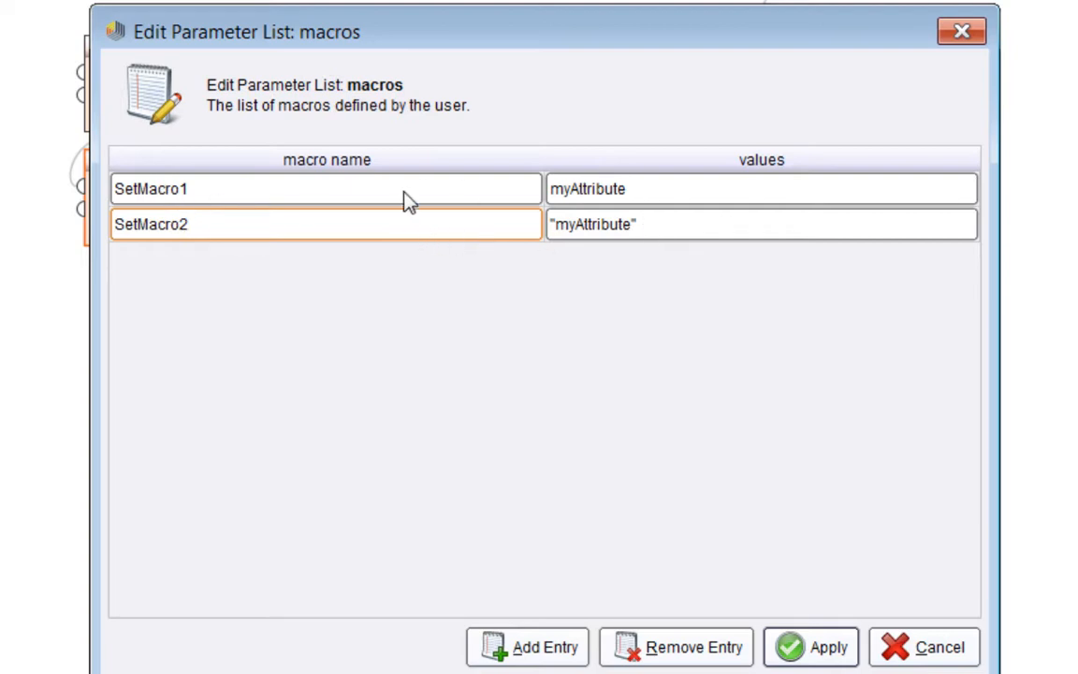
click(830, 651)
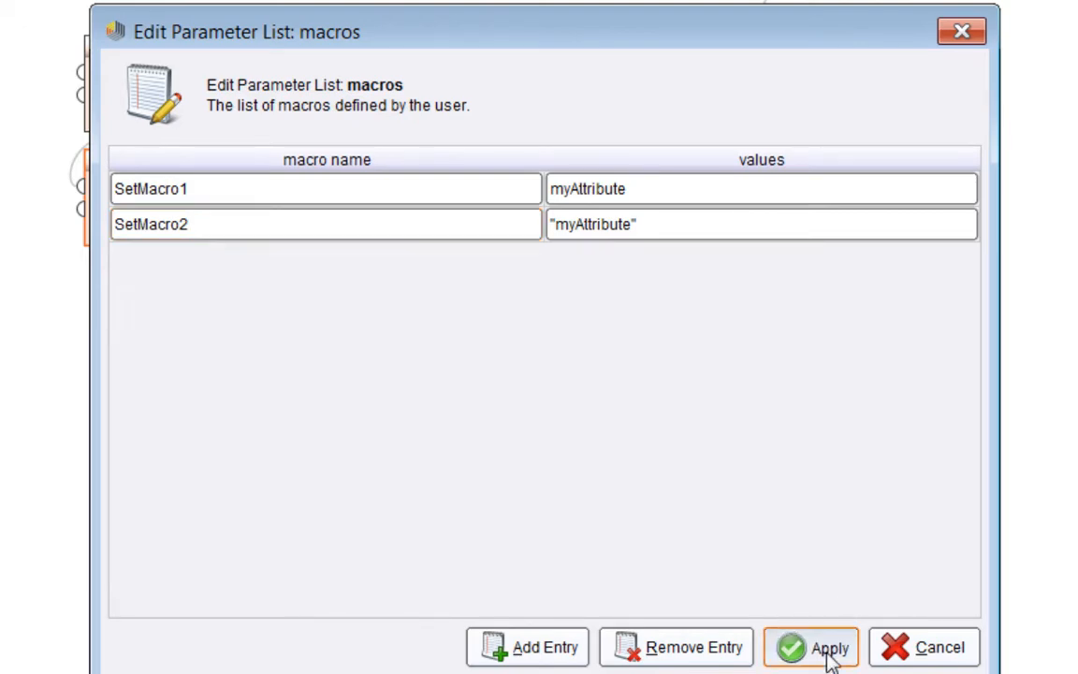
- Inspect the first Generate Macro operator's use standard constants option and function descriptions, leaving the list without changes
click(301, 65)
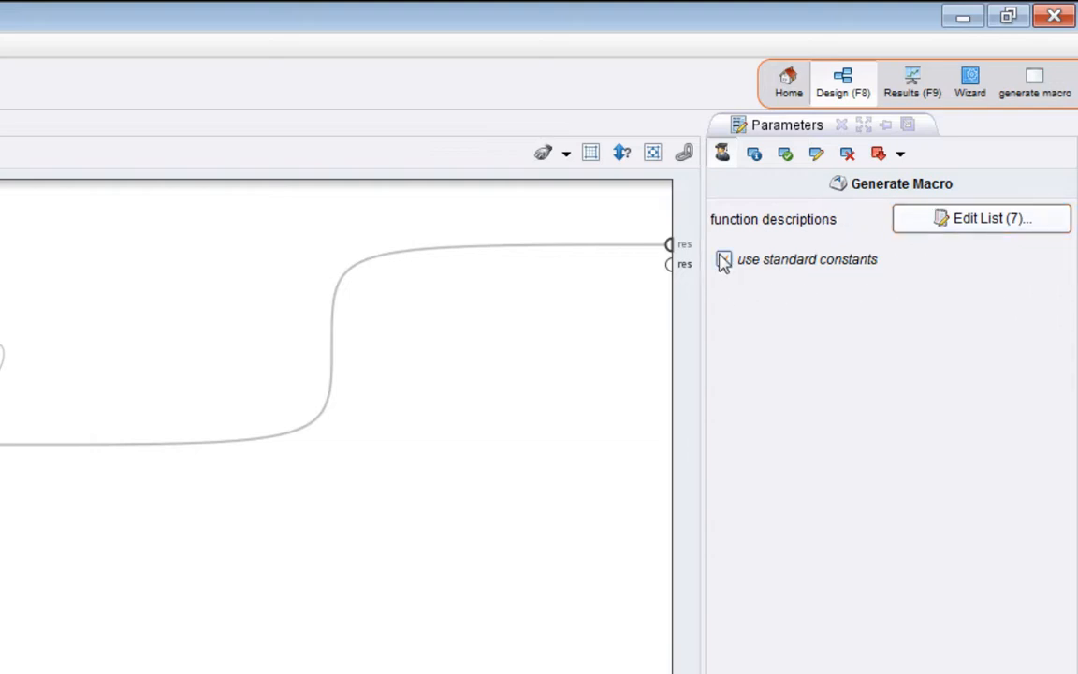
click(725, 262)
click(724, 262)
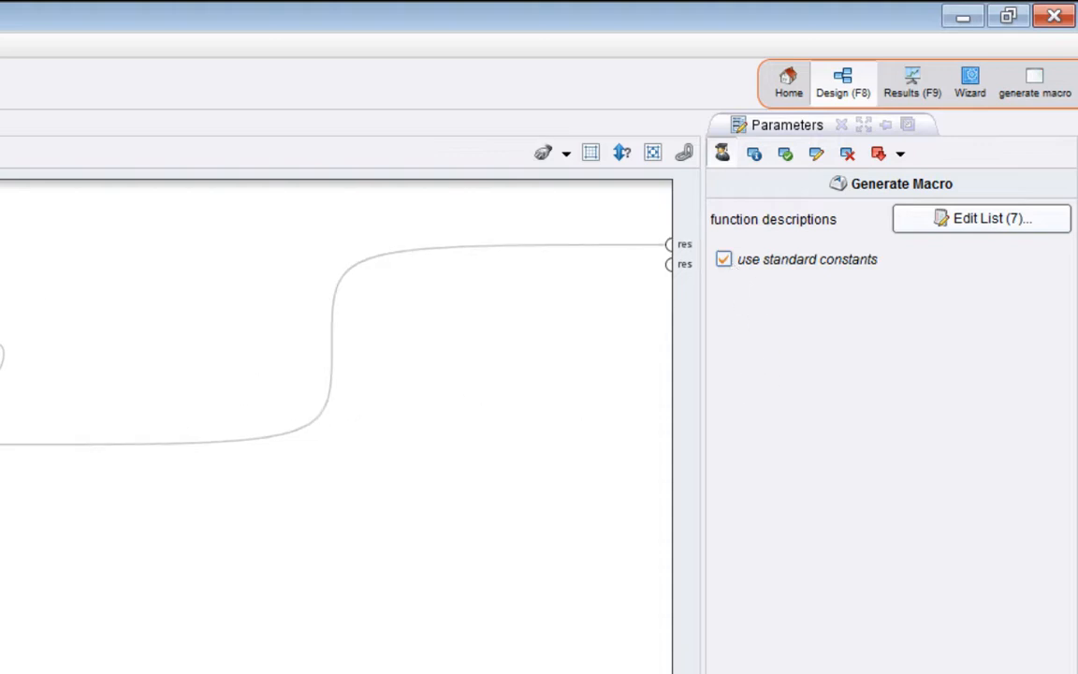
click(950, 222)
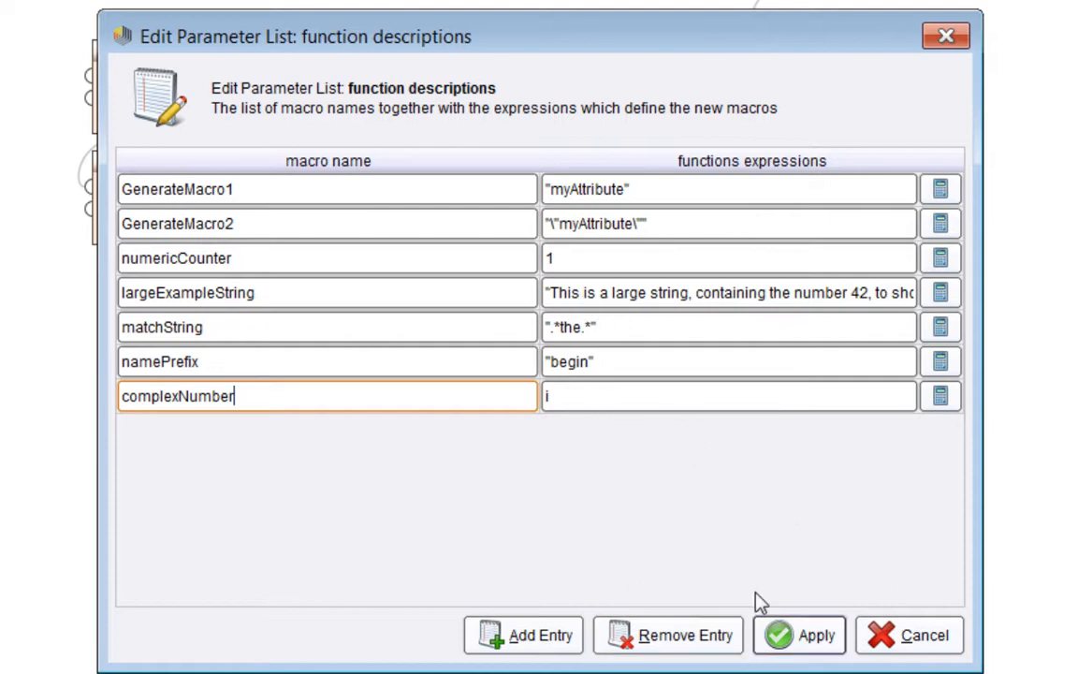
click(883, 650)
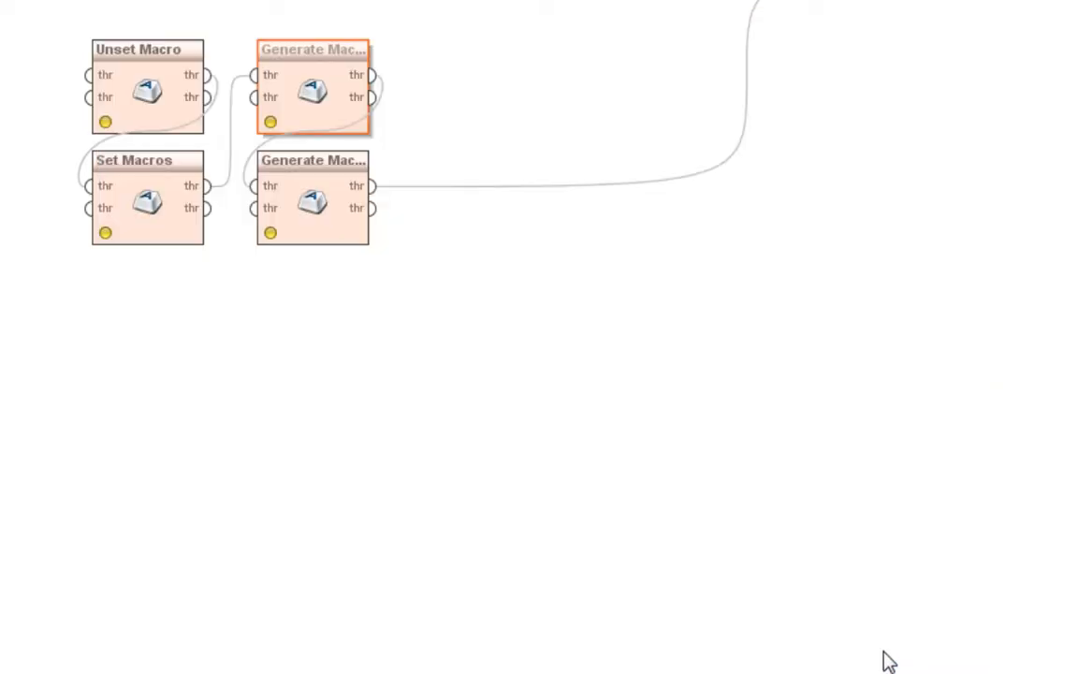
- Review the second Generate Macro operator's function descriptions with the expressions column widened, and close the list without changes
click(308, 210)
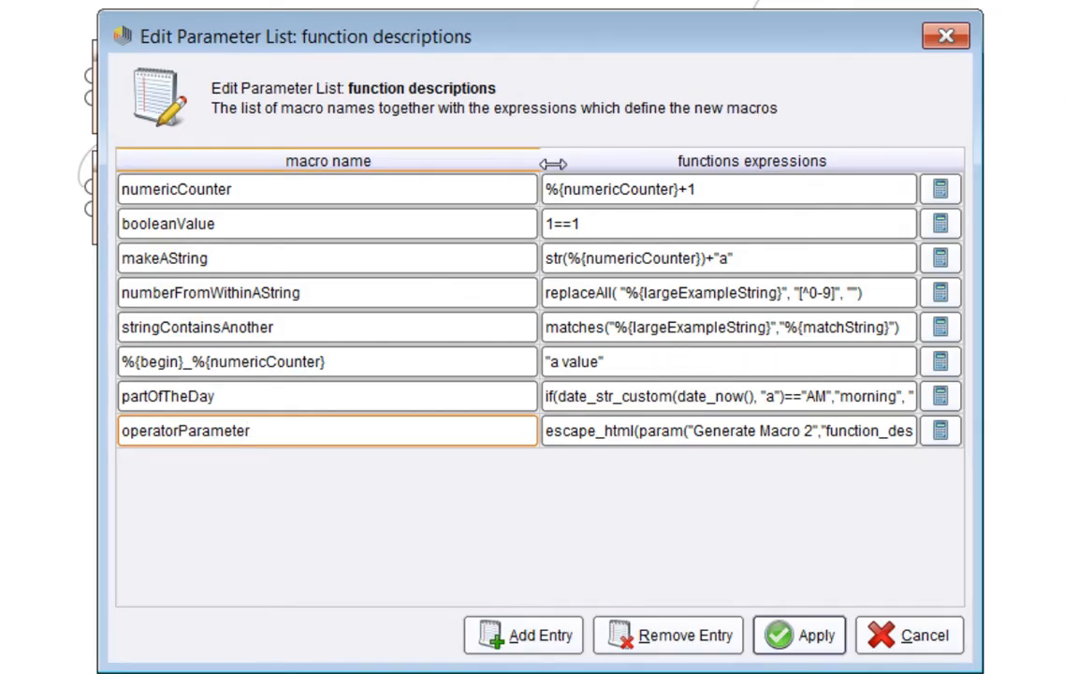
drag(551, 164, 406, 163)
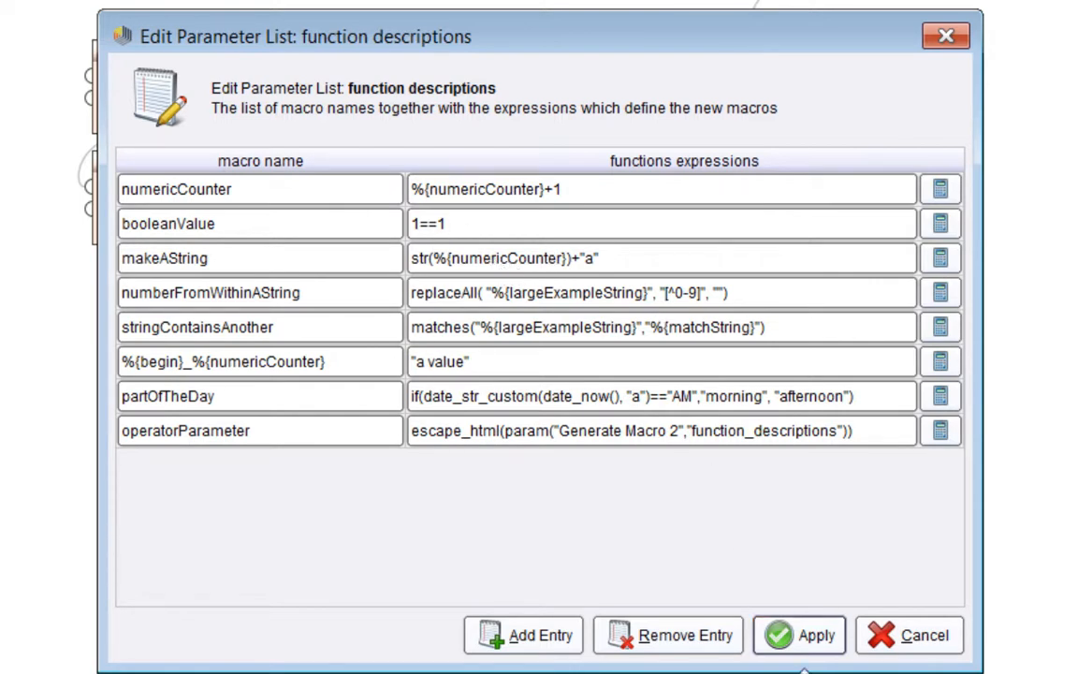
click(917, 634)
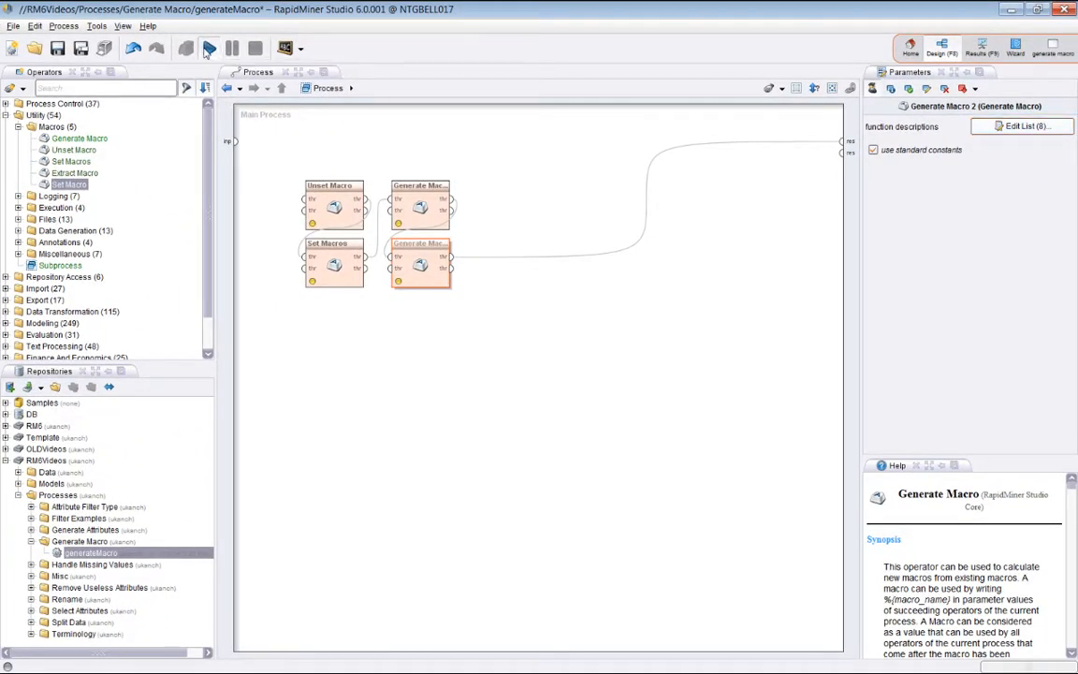
- Save and run the generateMacro process, and show the macro values in the generate macro perspective
key(ctrl+s)
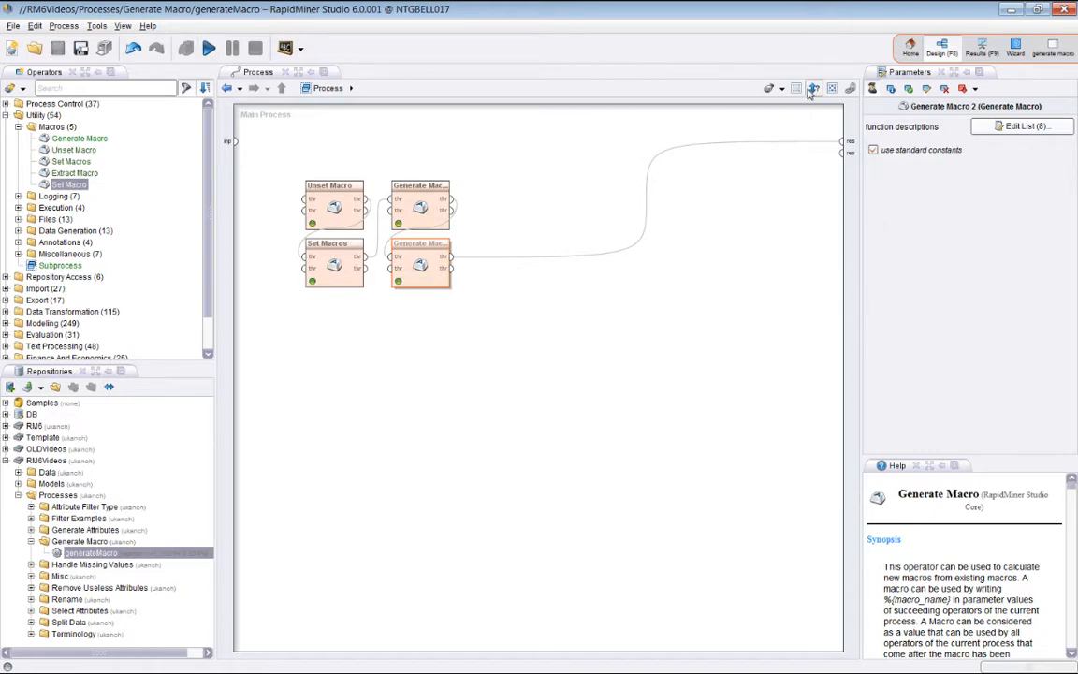
click(982, 45)
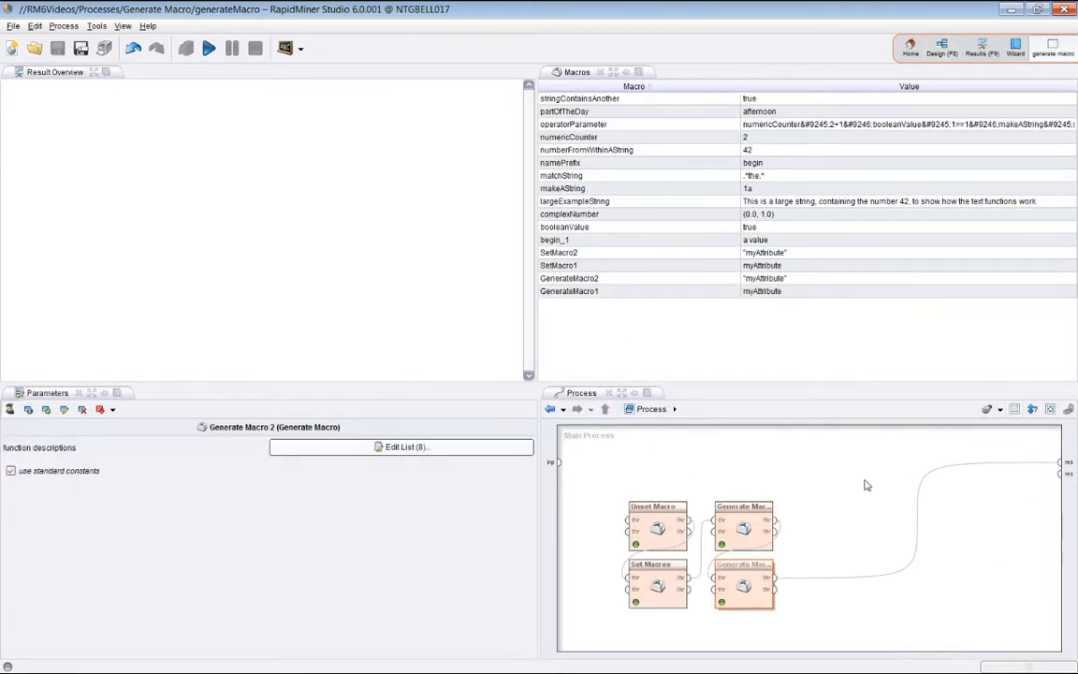
- Compare the Set Macros operator's list entries with the resulting values in the Macros view, and close the list
click(655, 582)
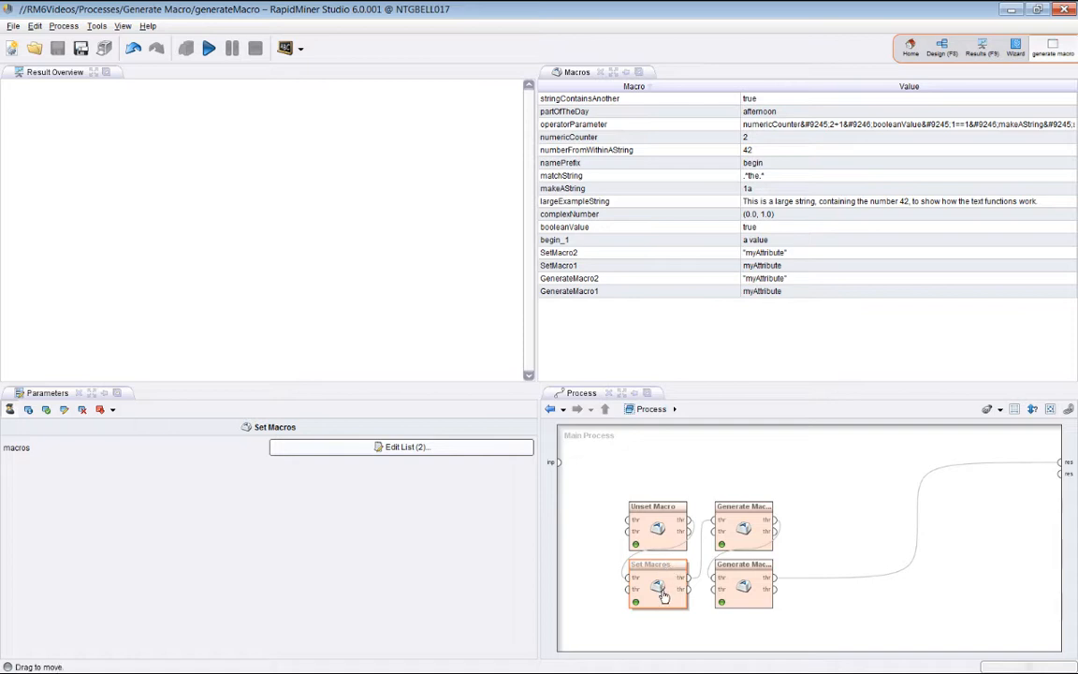
click(423, 448)
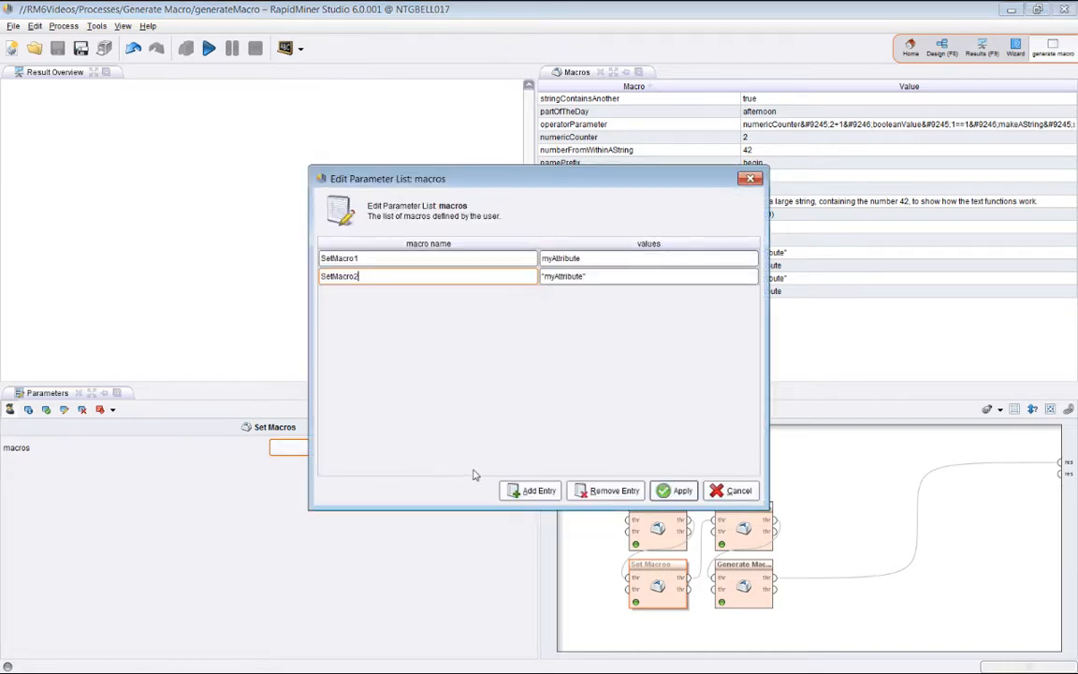
drag(587, 176, 361, 111)
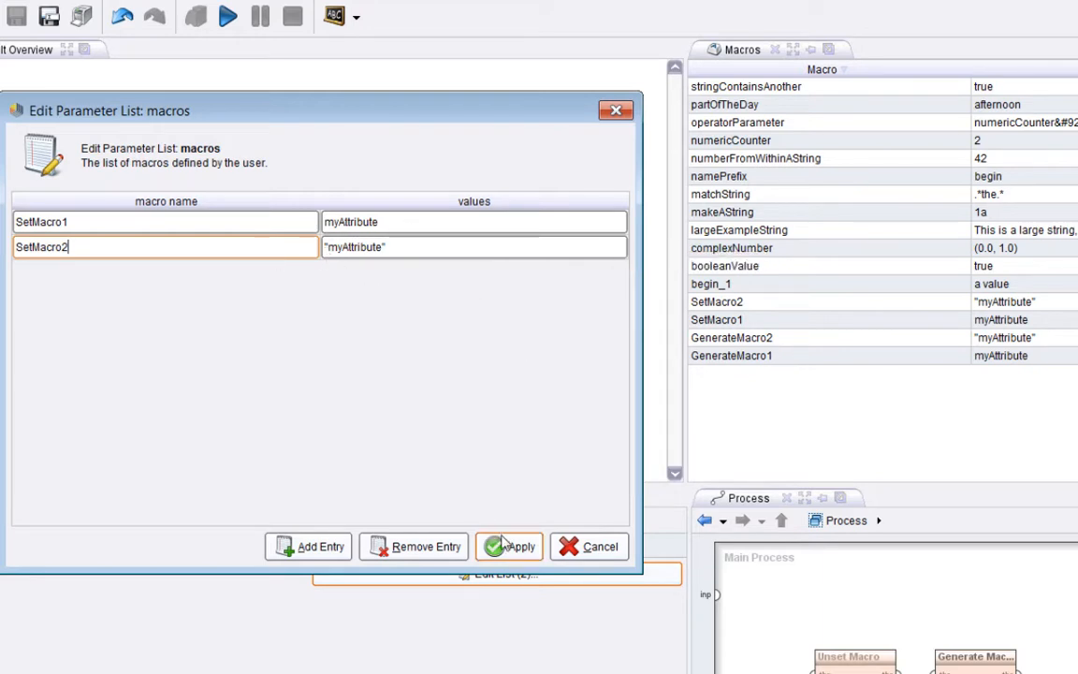
click(571, 552)
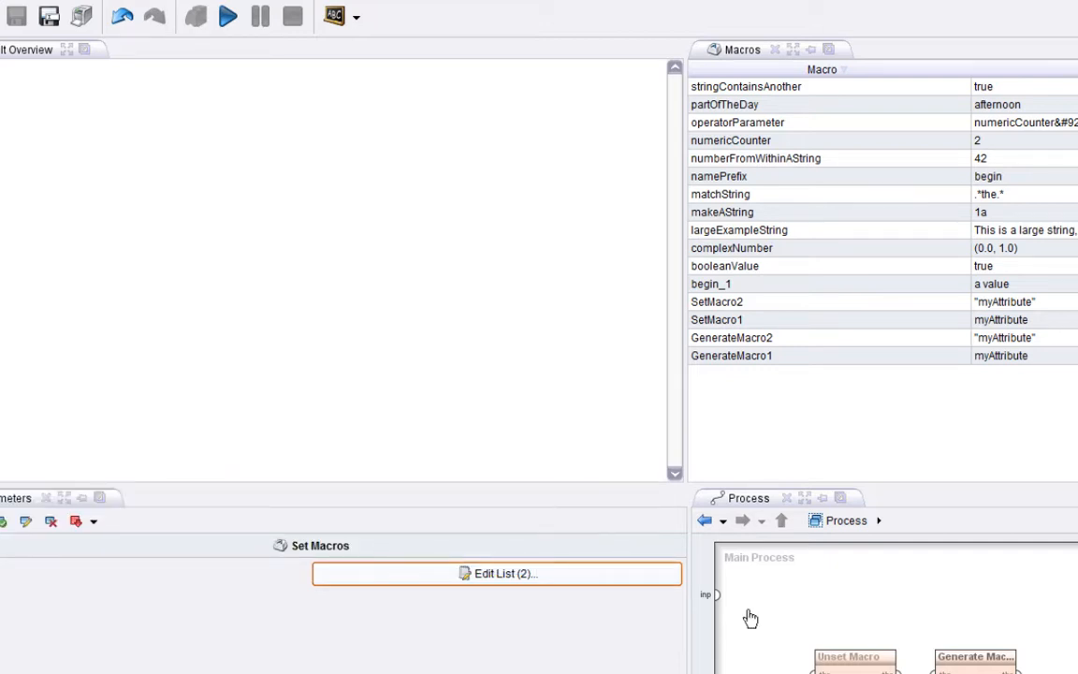
- Compare the first Generate Macro operator's full function expressions with the resulting macro values, and cancel the list
click(975, 658)
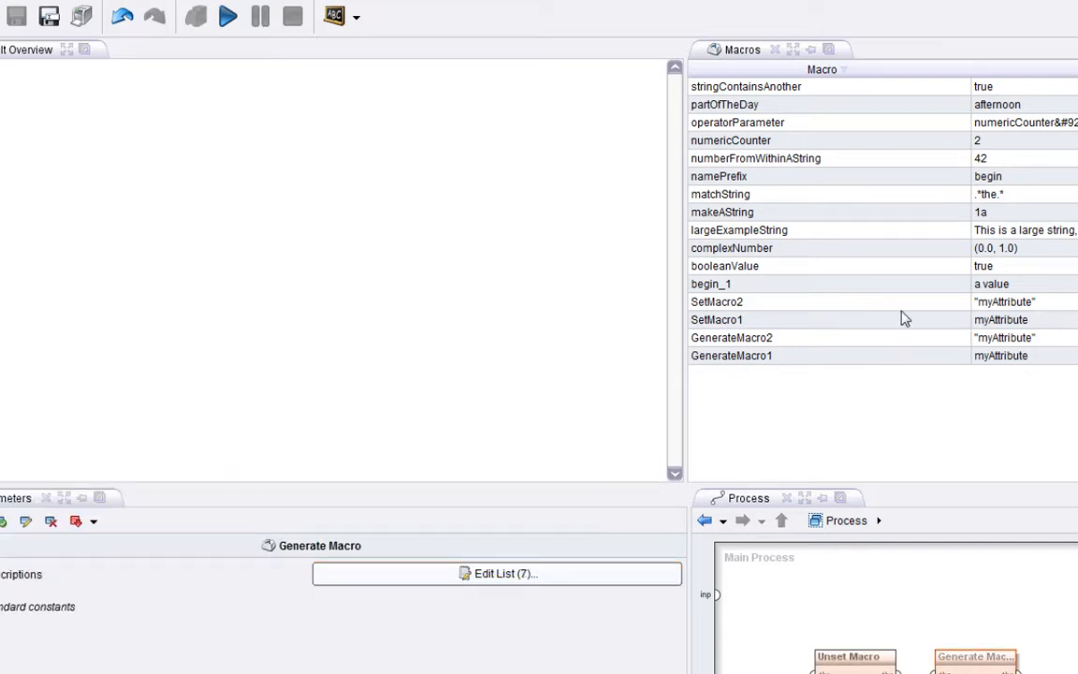
click(493, 578)
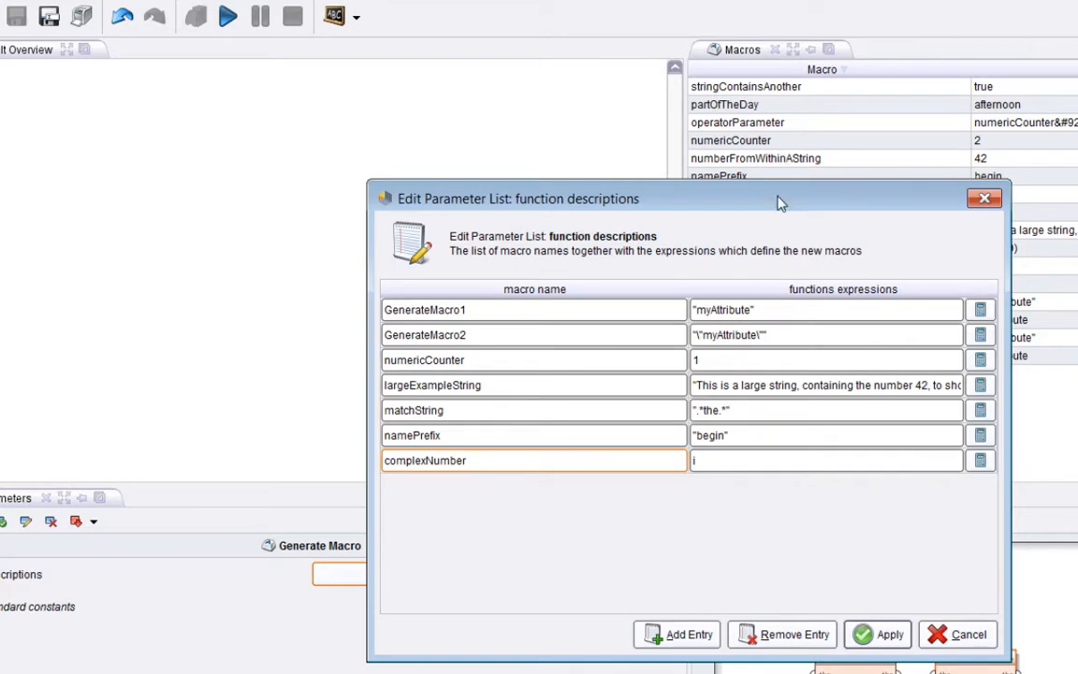
drag(701, 188, 426, 109)
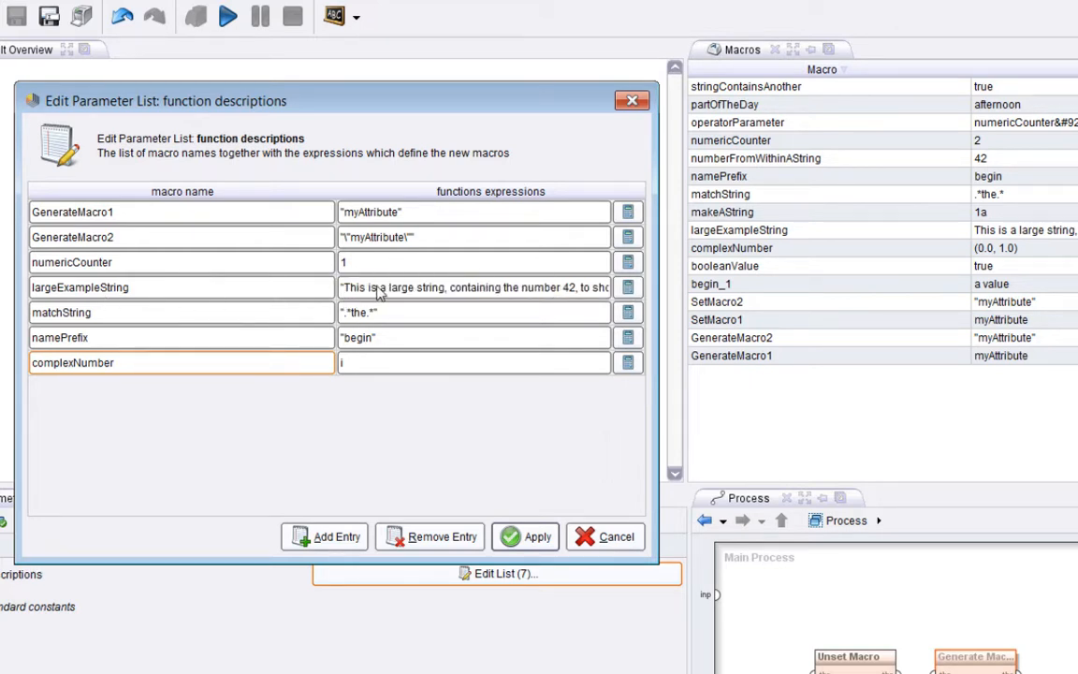
drag(348, 194, 187, 195)
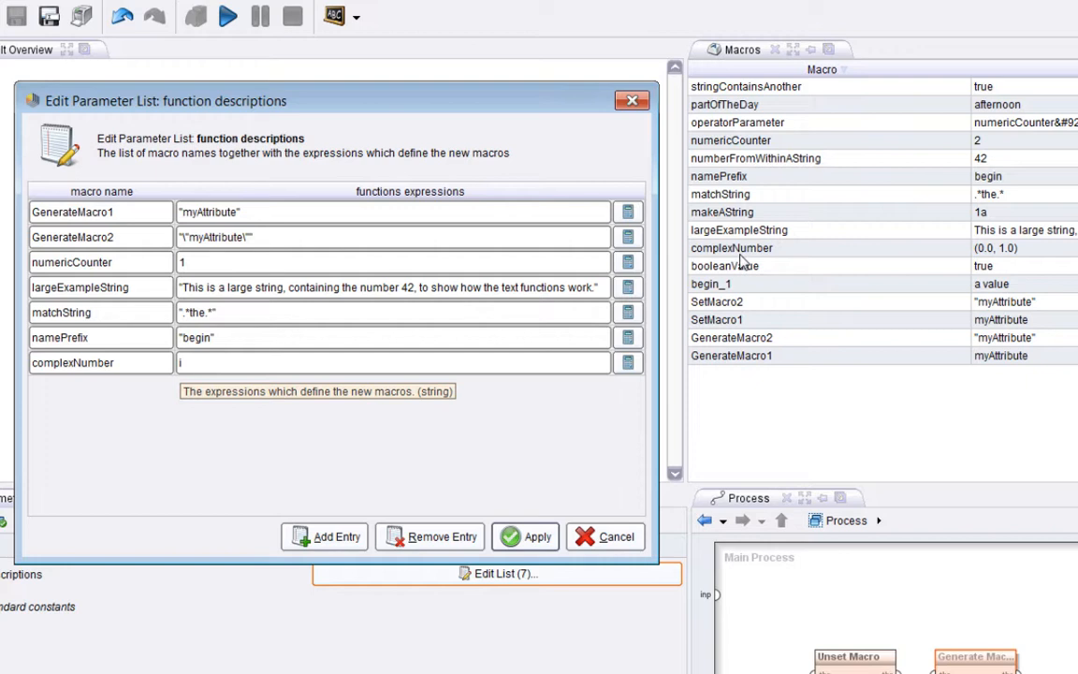
click(589, 539)
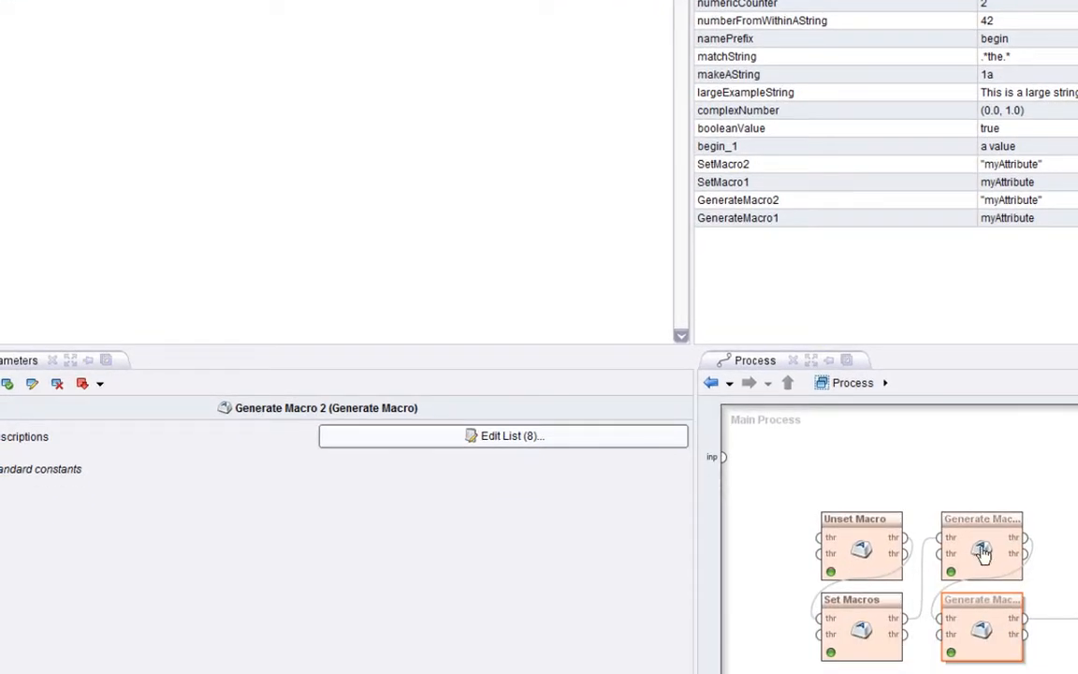
- Examine the numericCounter and booleanValue expressions in the Generate Macro 2 function descriptions beside the Macros view
click(513, 440)
drag(506, 61, 153, 0)
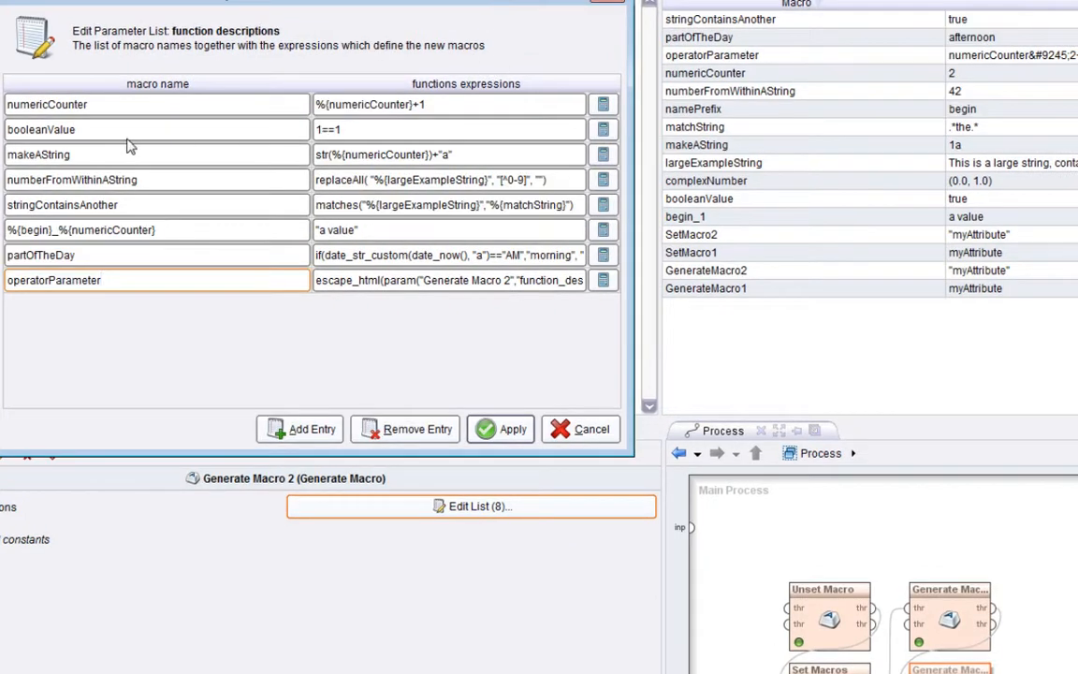
click(91, 106)
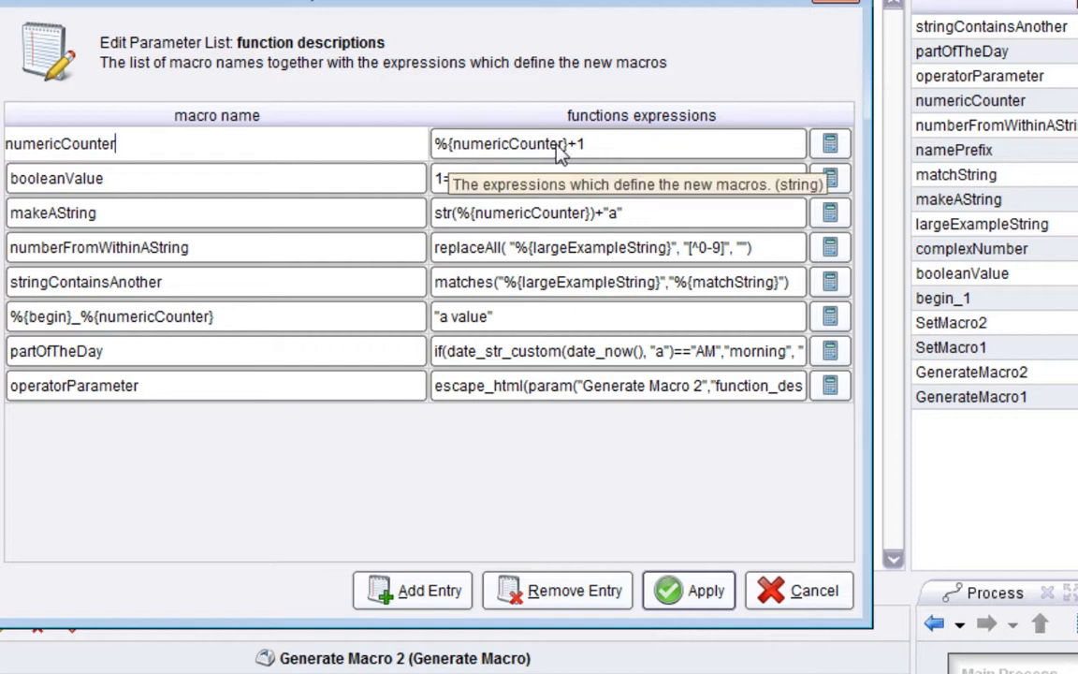
drag(610, 157, 356, 150)
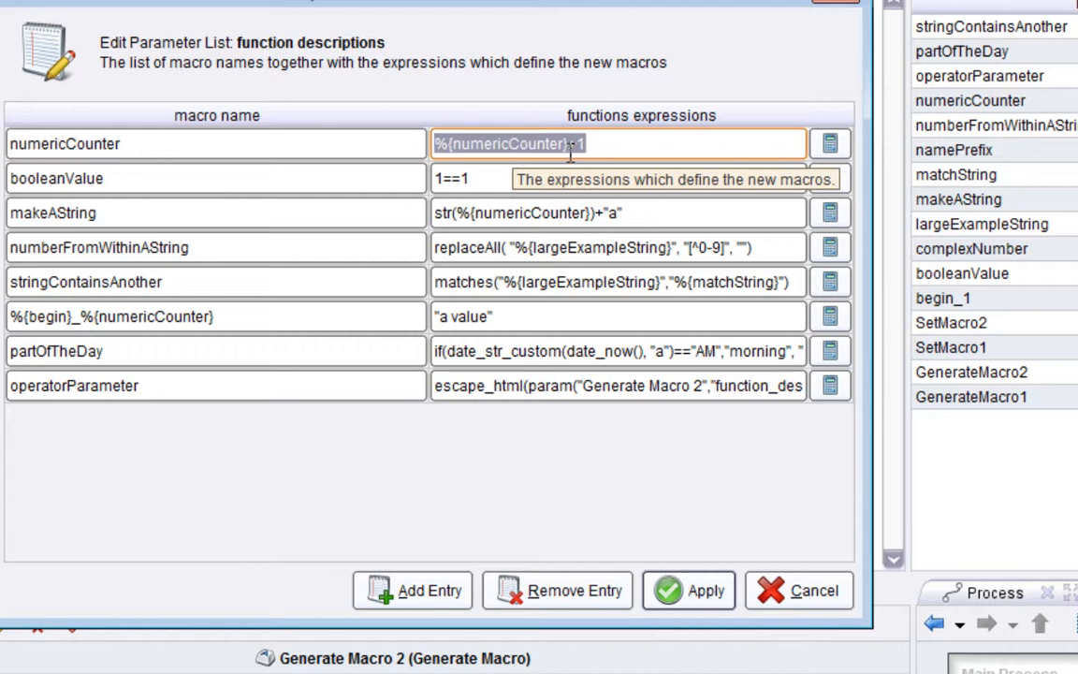
click(360, 146)
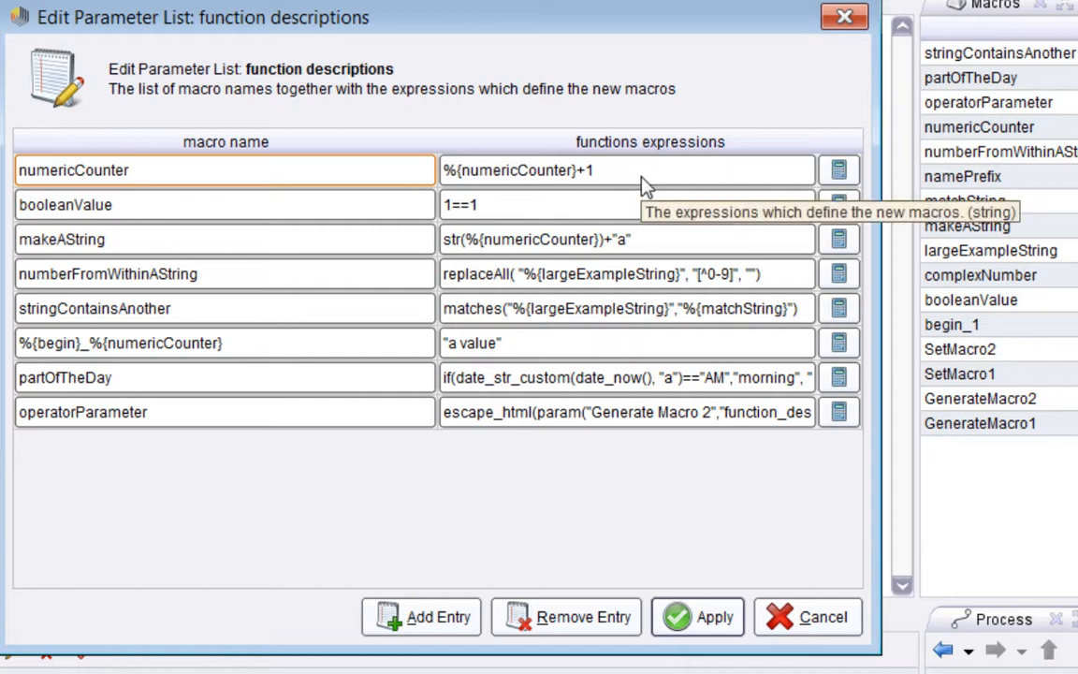
click(183, 218)
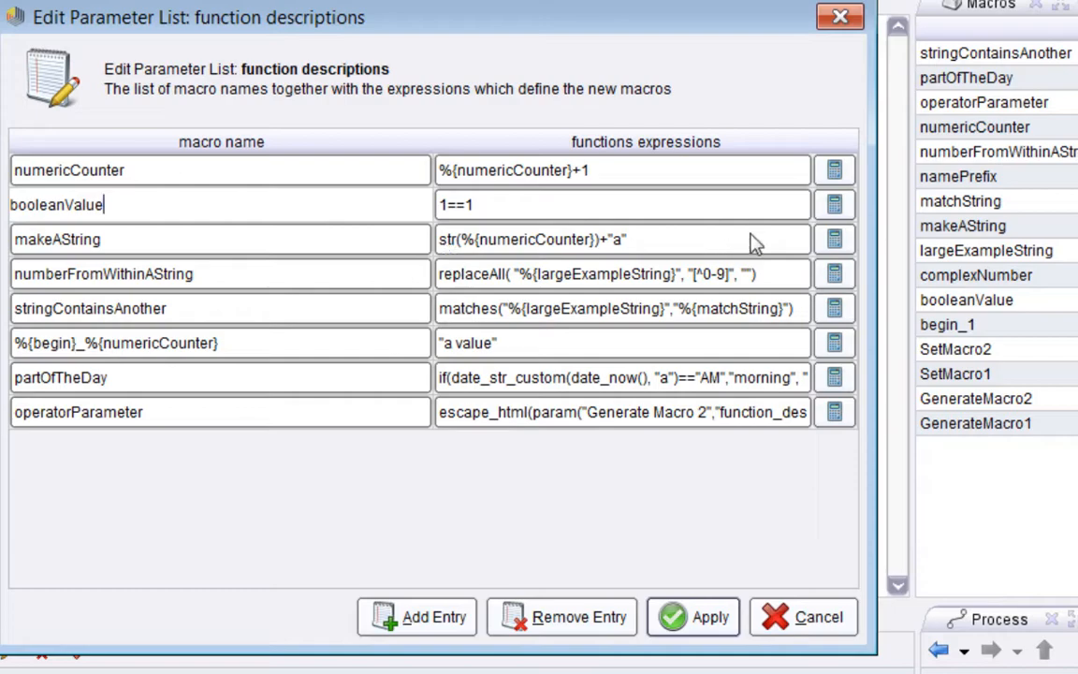
- Examine makeAString's expression against the Text functions str() and concat() in the expression editor, and close the editor
click(834, 240)
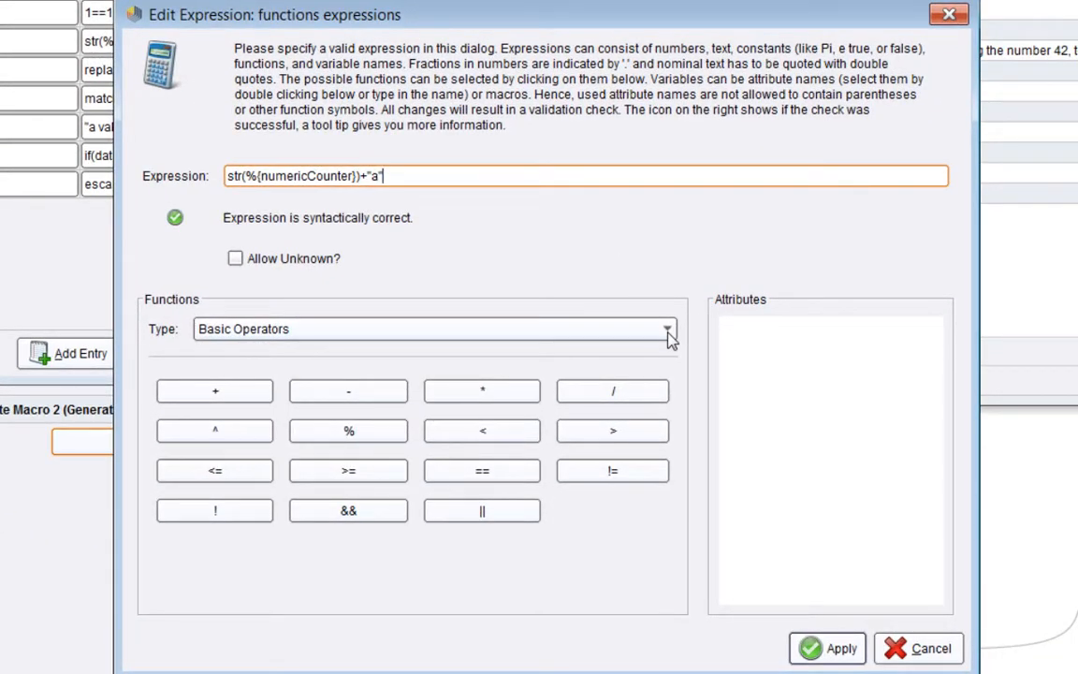
click(668, 331)
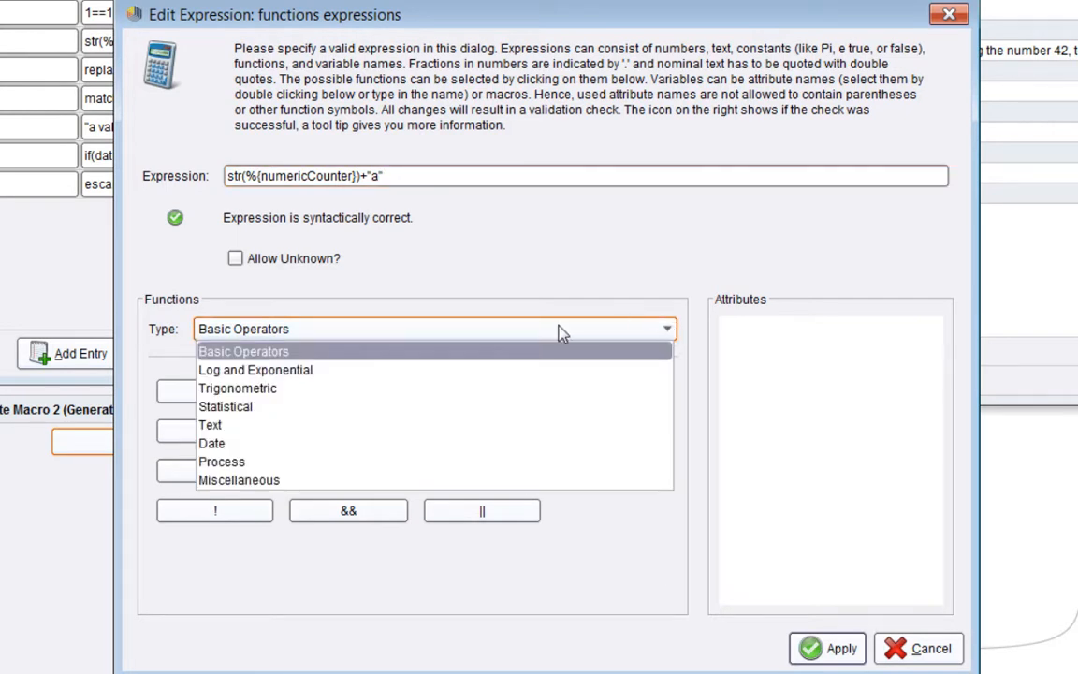
click(473, 428)
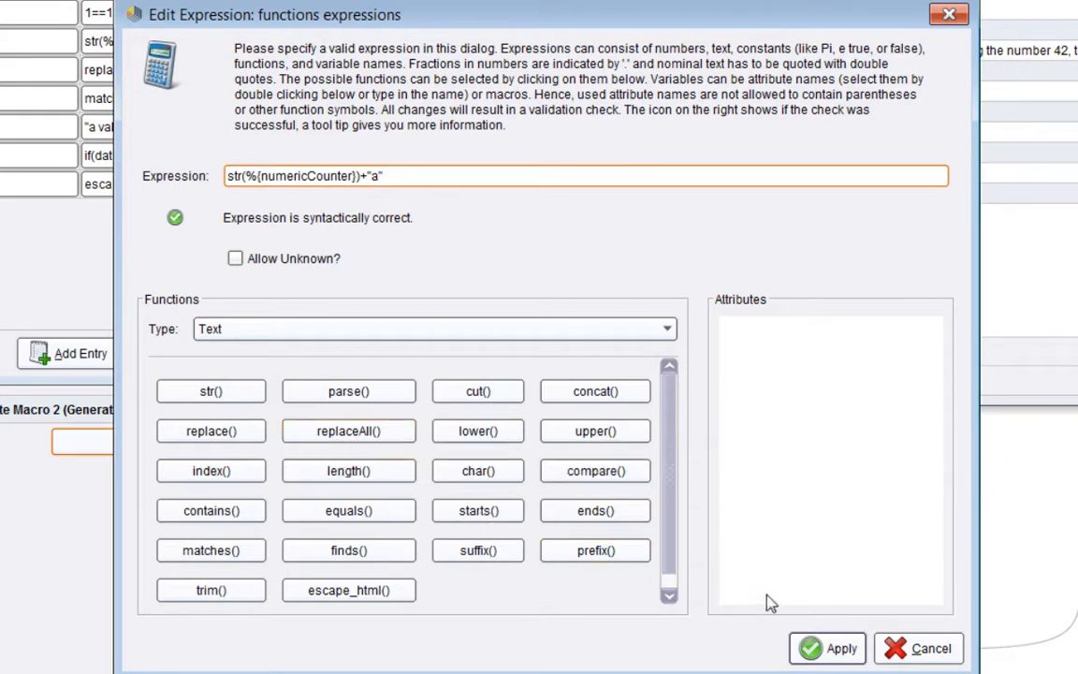
click(828, 647)
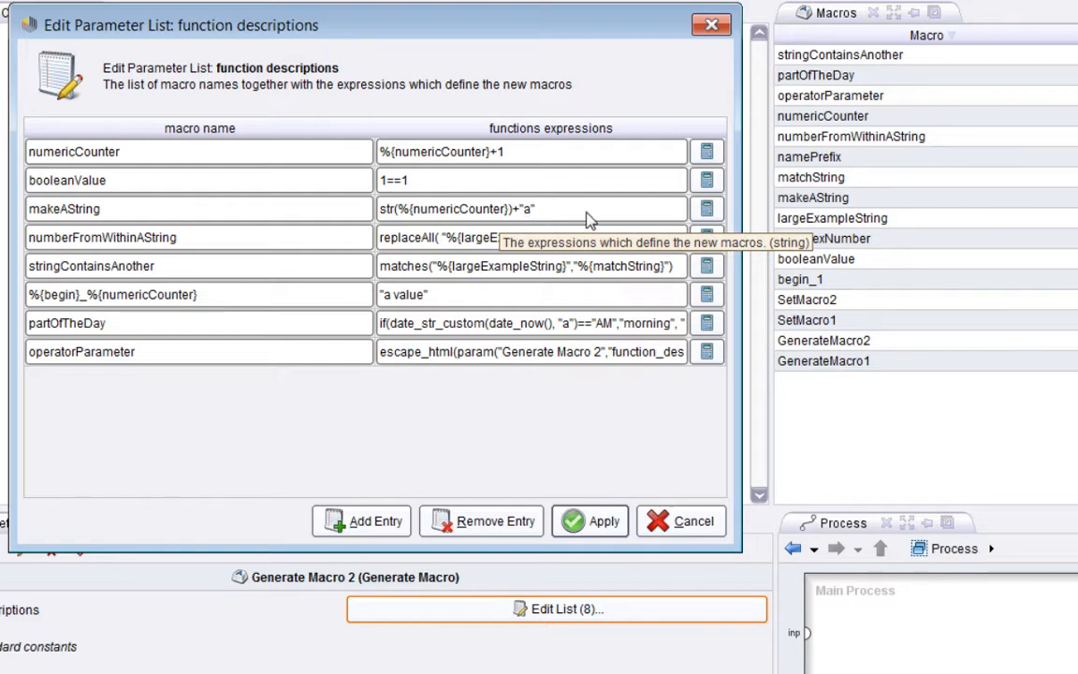
click(707, 209)
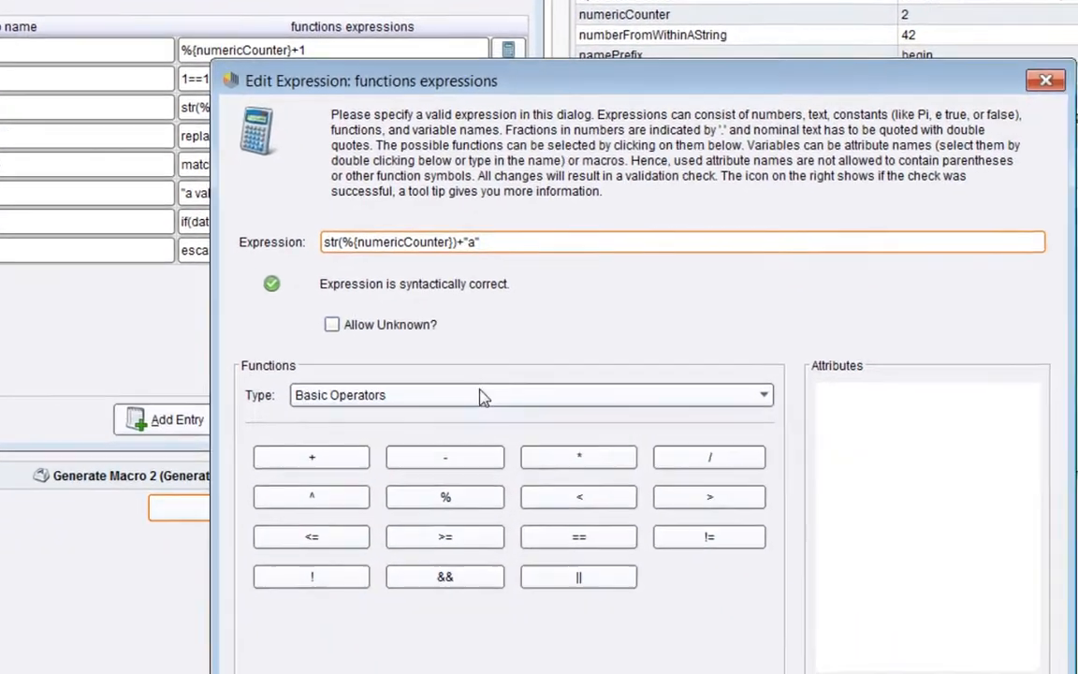
click(557, 475)
click(229, 436)
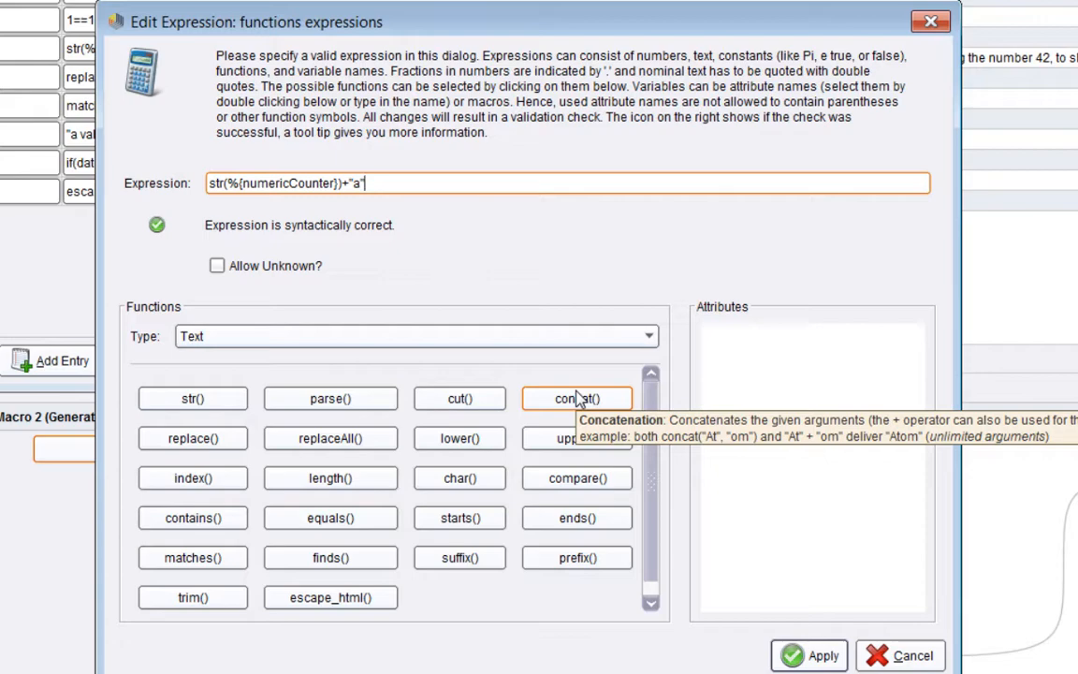
click(922, 654)
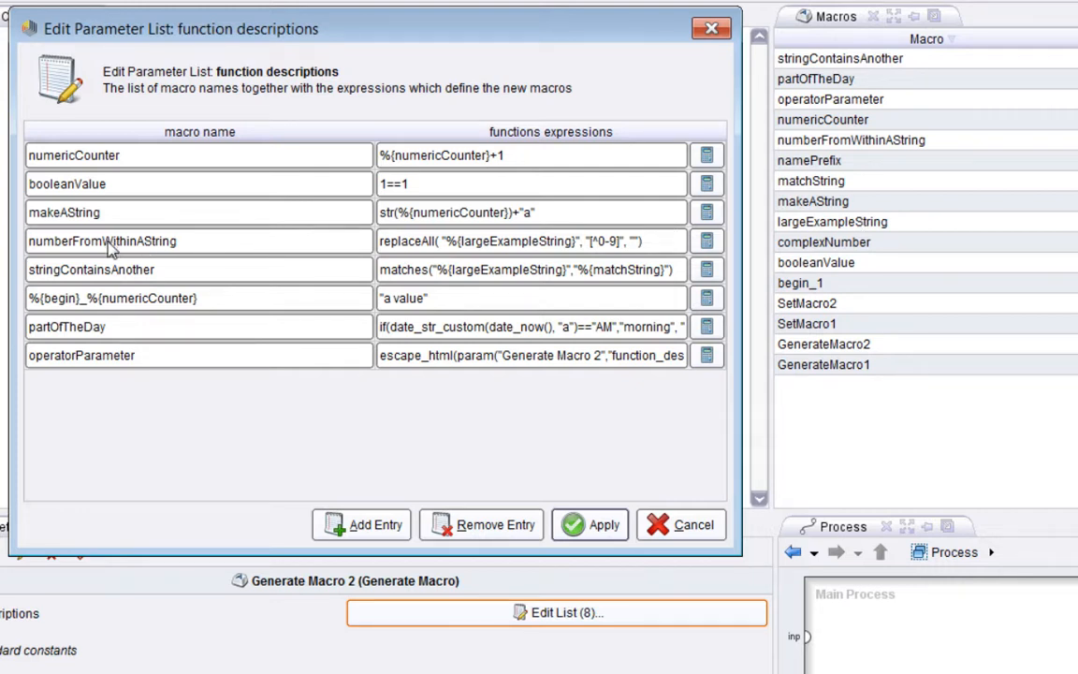
- Examine numberFromWithinAString's replaceAll expression and its [^0-9] pattern alongside the Text functions, leaving the expression editor without changes
double_click(339, 251)
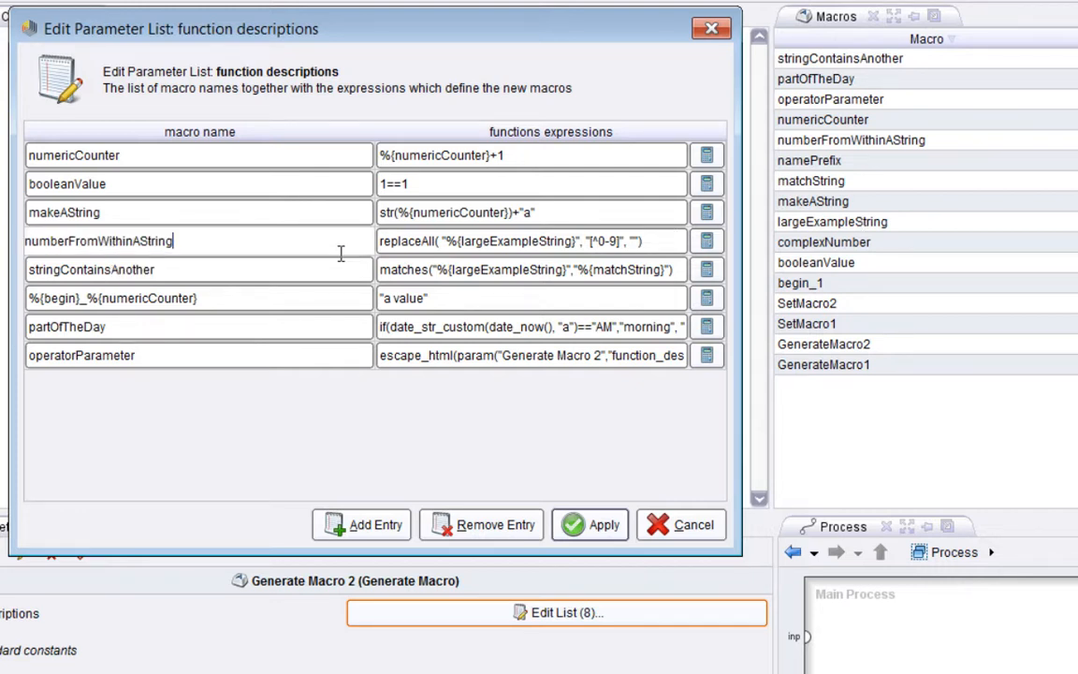
click(423, 243)
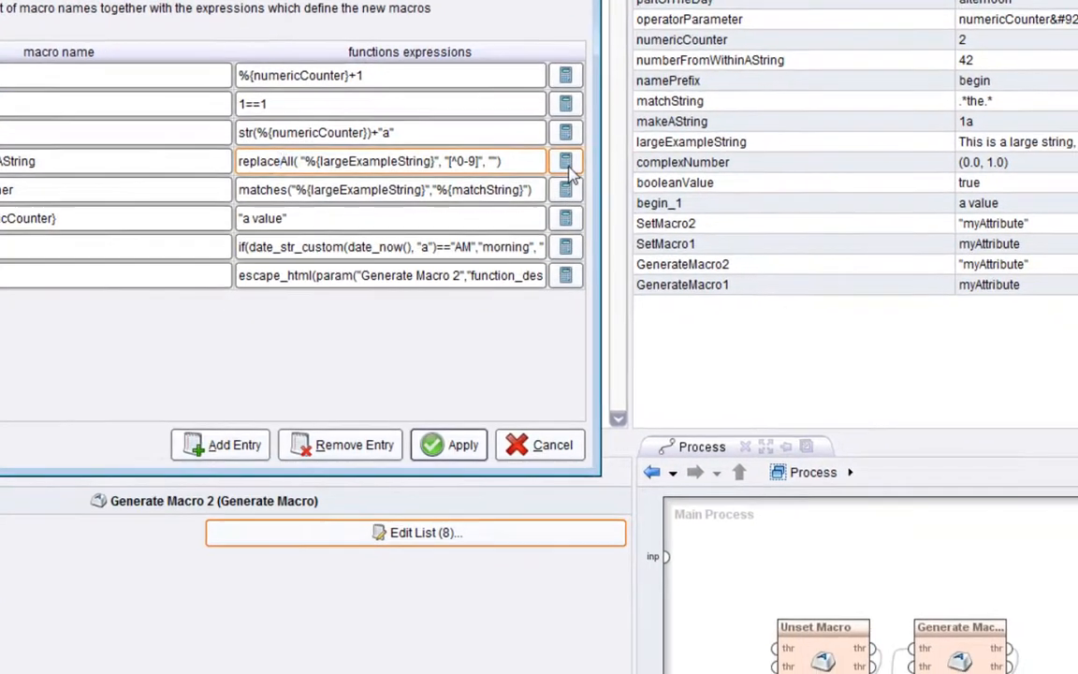
click(707, 241)
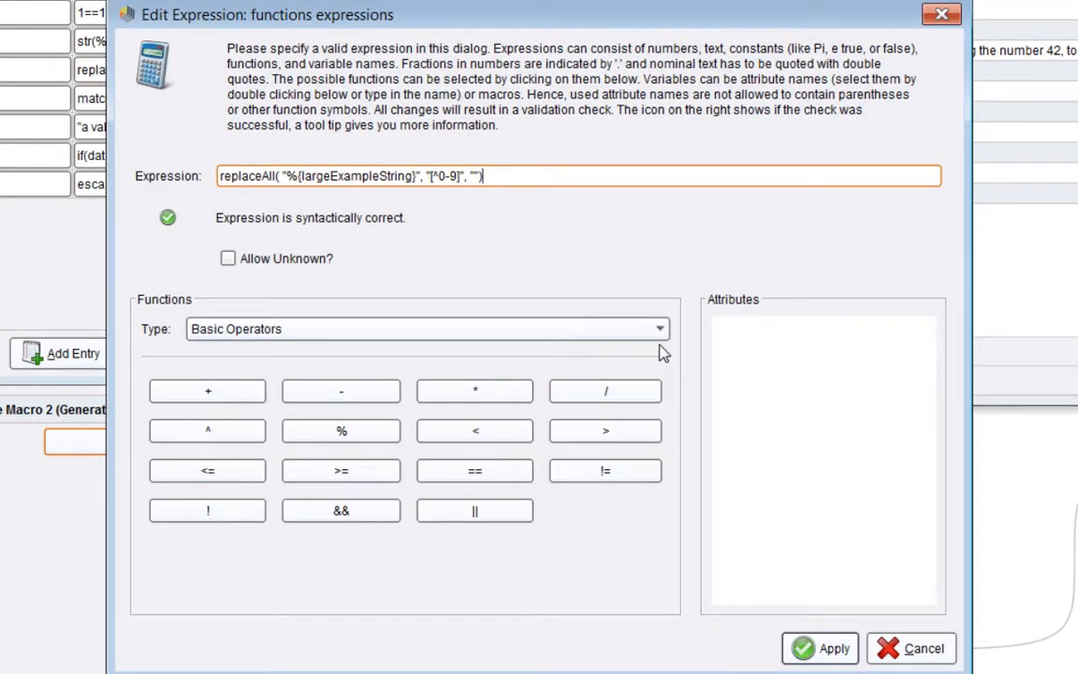
click(660, 333)
click(382, 432)
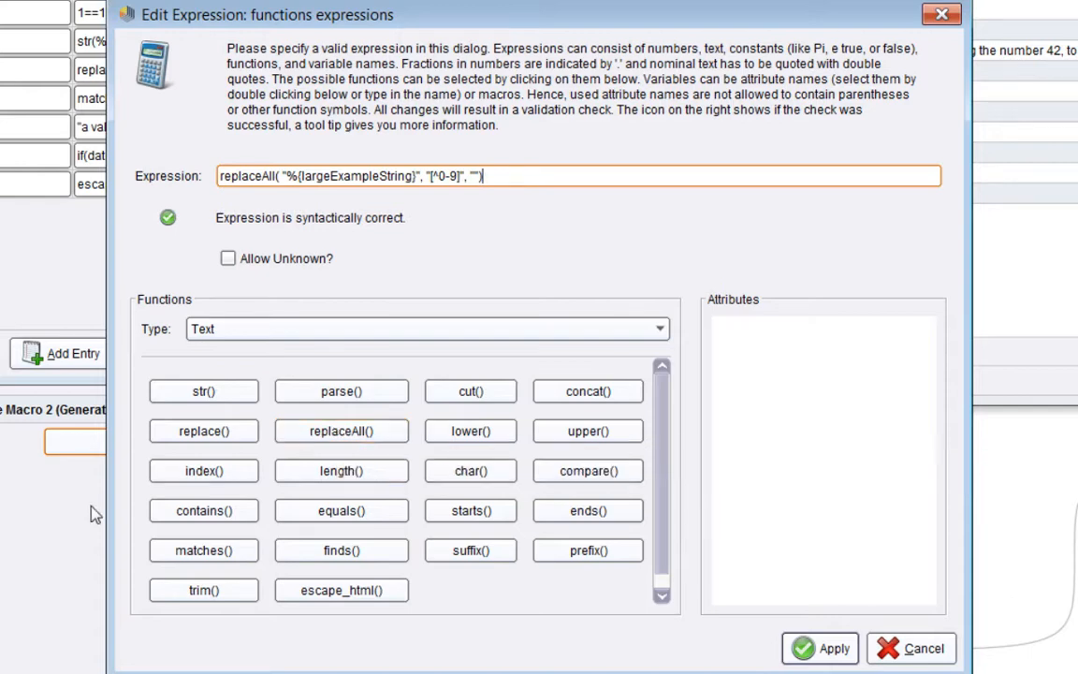
click(915, 649)
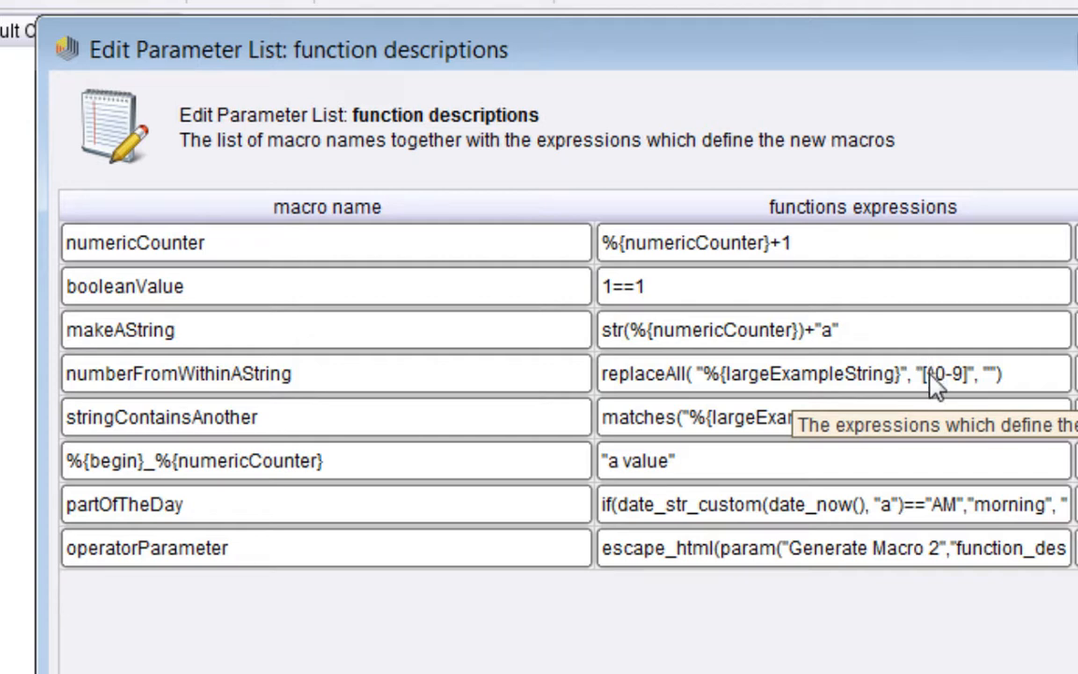
text(^)
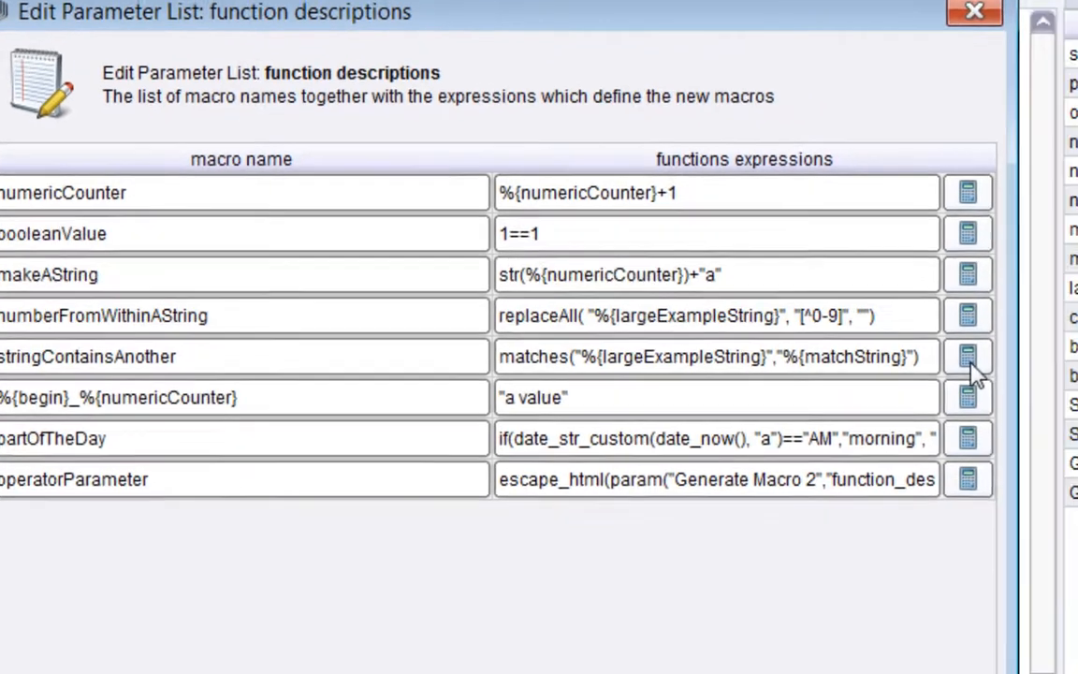
- Check stringContainsAnother's matches expression against the Text functions in the expression editor, and cancel the editor
click(1072, 405)
click(673, 335)
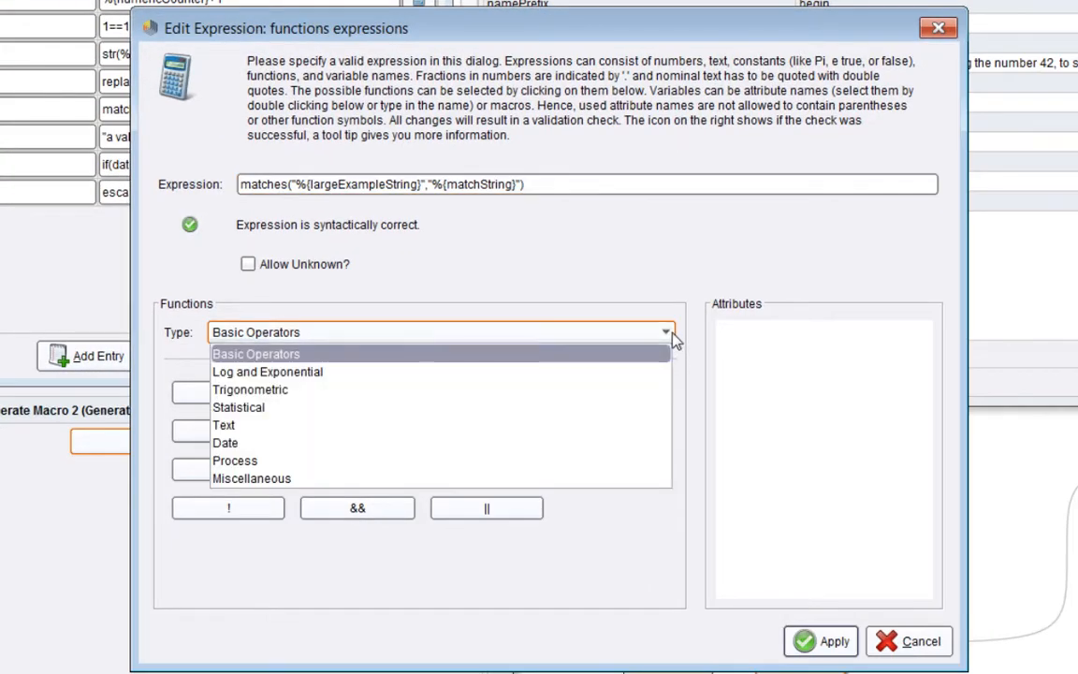
click(224, 425)
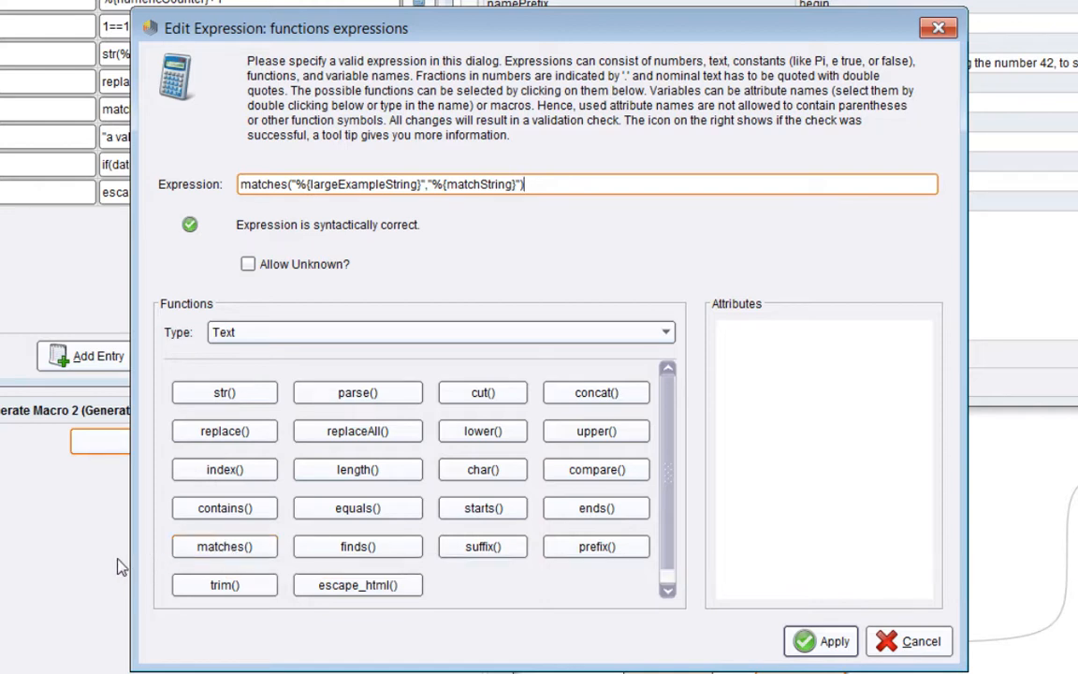
click(904, 641)
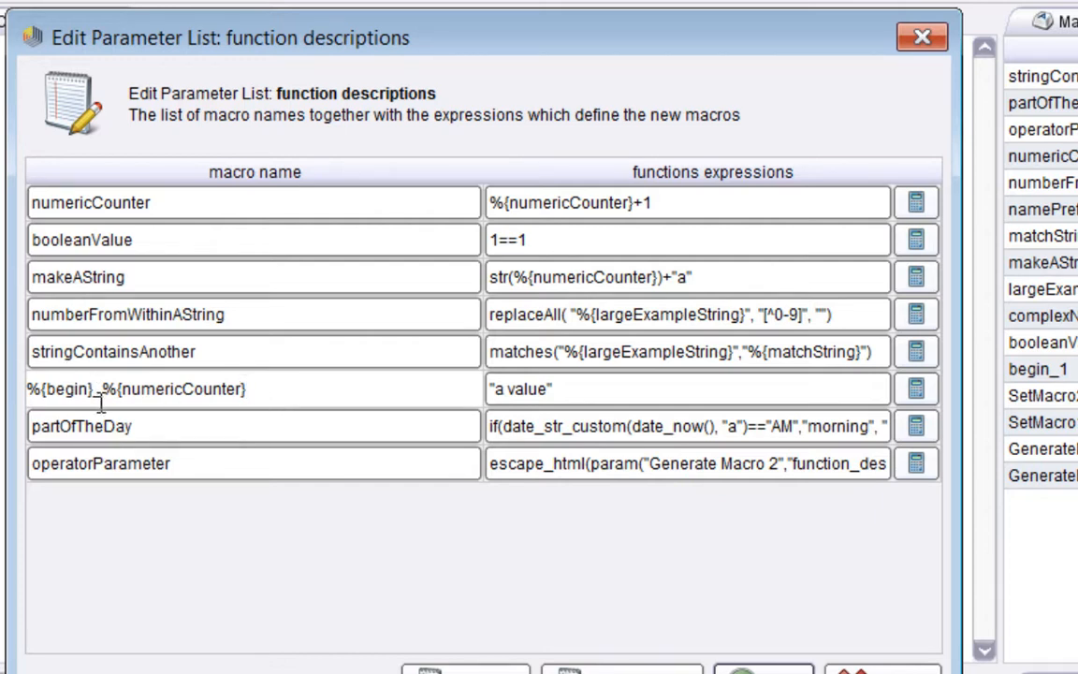
- Examine the begin, underscore and numericCounter parts of the %{begin}_%{numericCounter} macro name and compare them with the numericCounter entry
drag(94, 399, 26, 393)
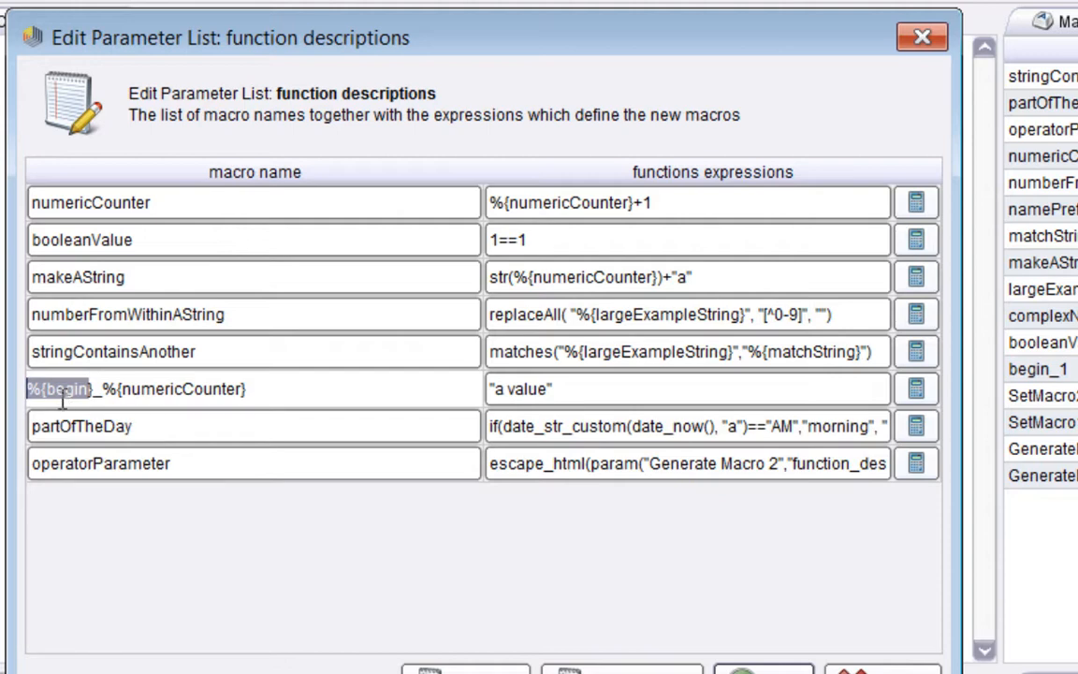
click(62, 393)
double_click(61, 388)
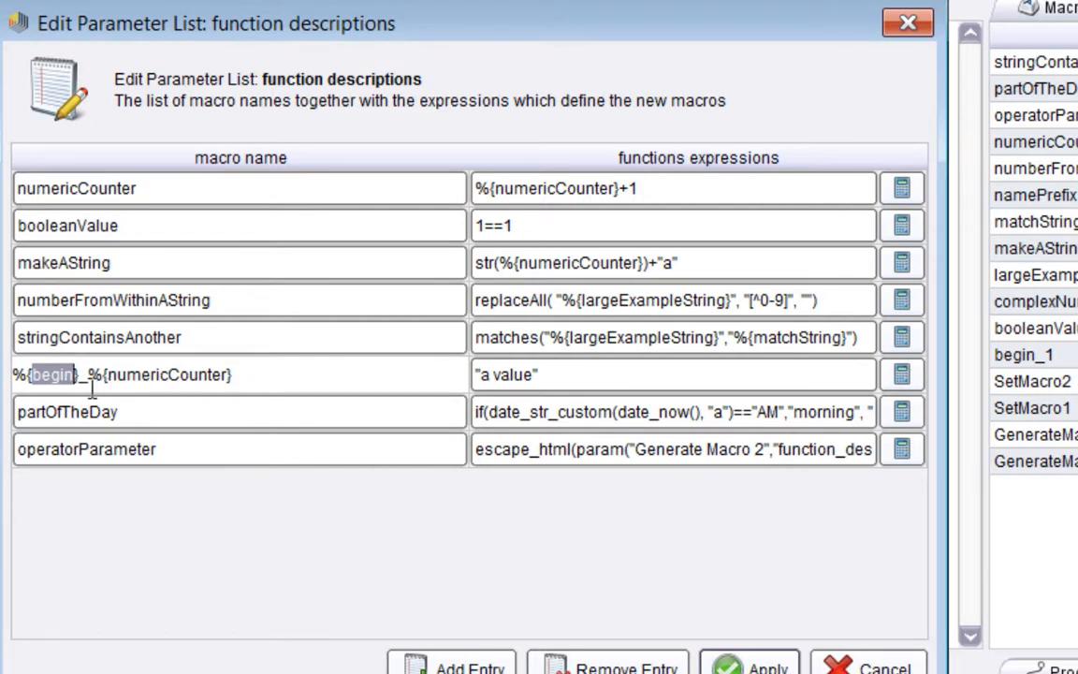
click(92, 388)
key(shift+Left)
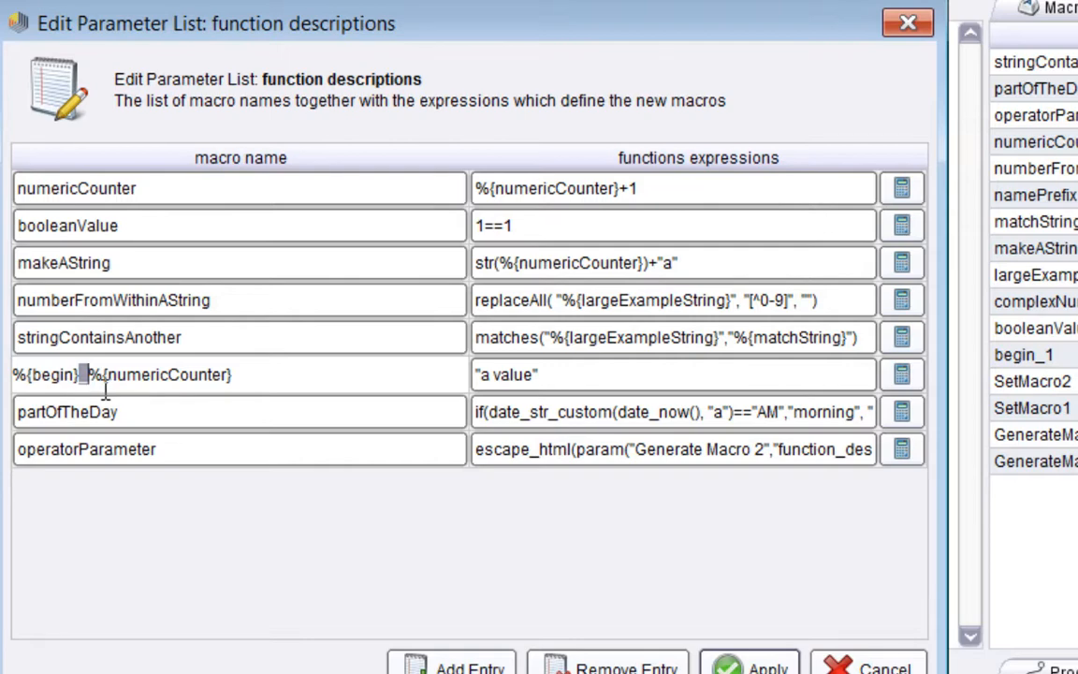
drag(89, 373, 233, 416)
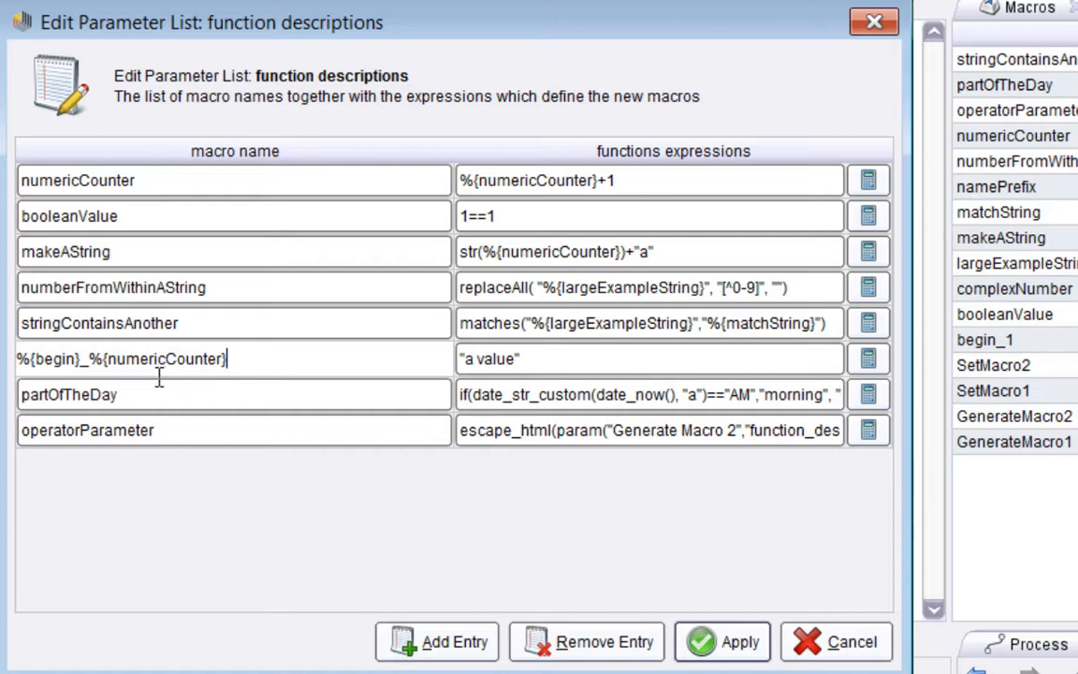
click(87, 183)
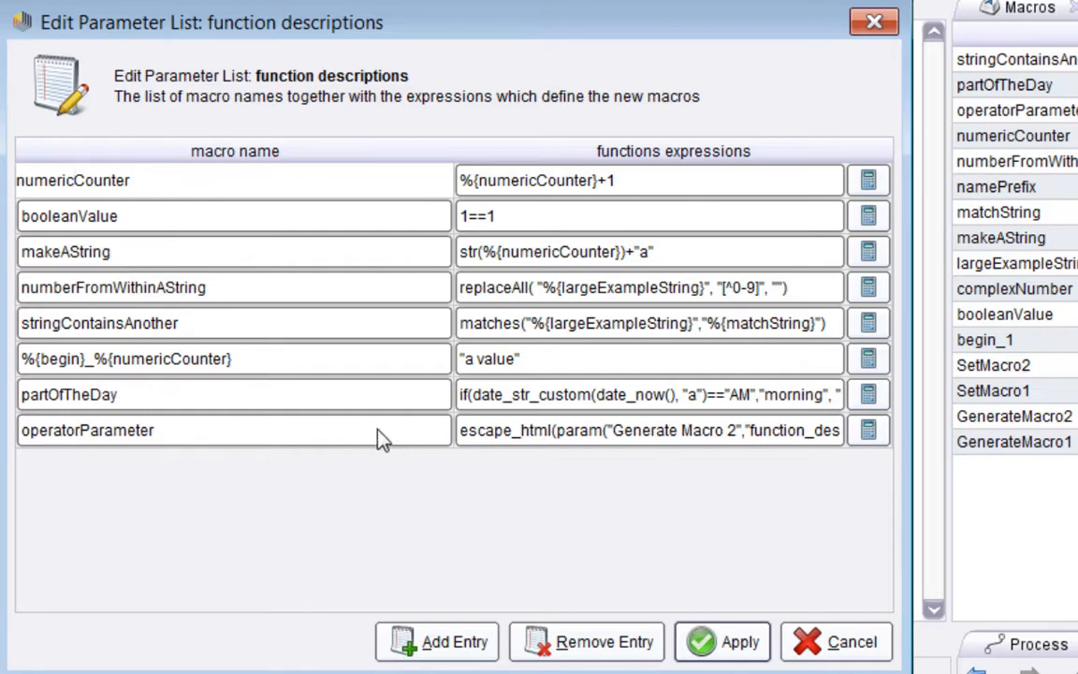
triple_click(284, 369)
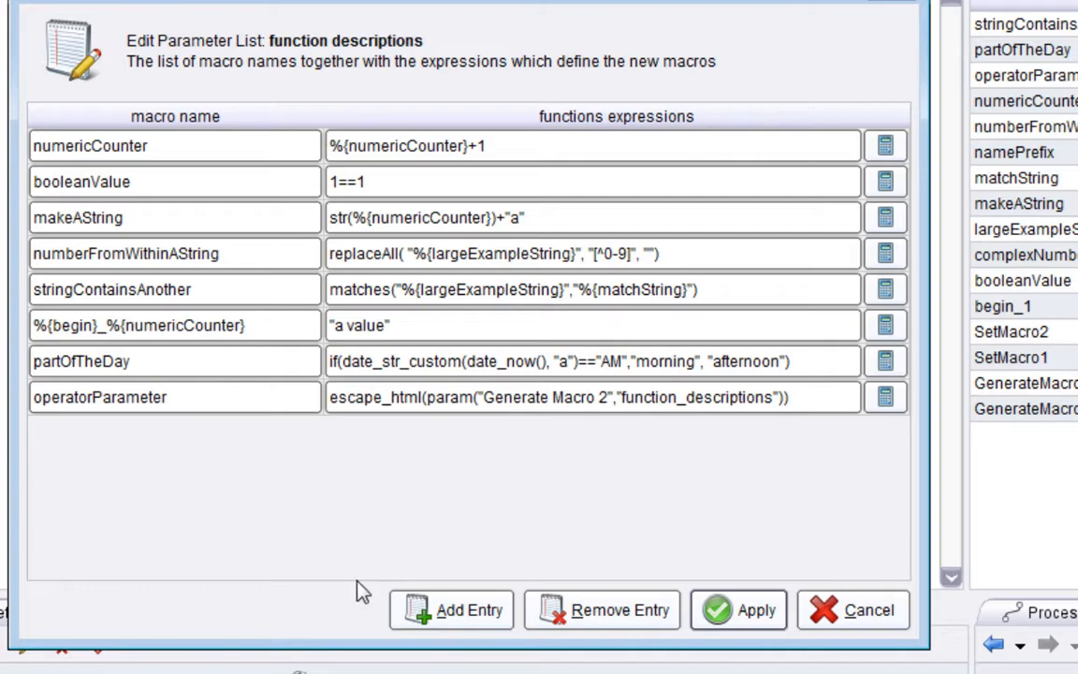
- Look through the Date, Process and Miscellaneous functions for partOfTheDay's expression, including date_now() and if(), and cancel the editor
click(886, 362)
click(646, 334)
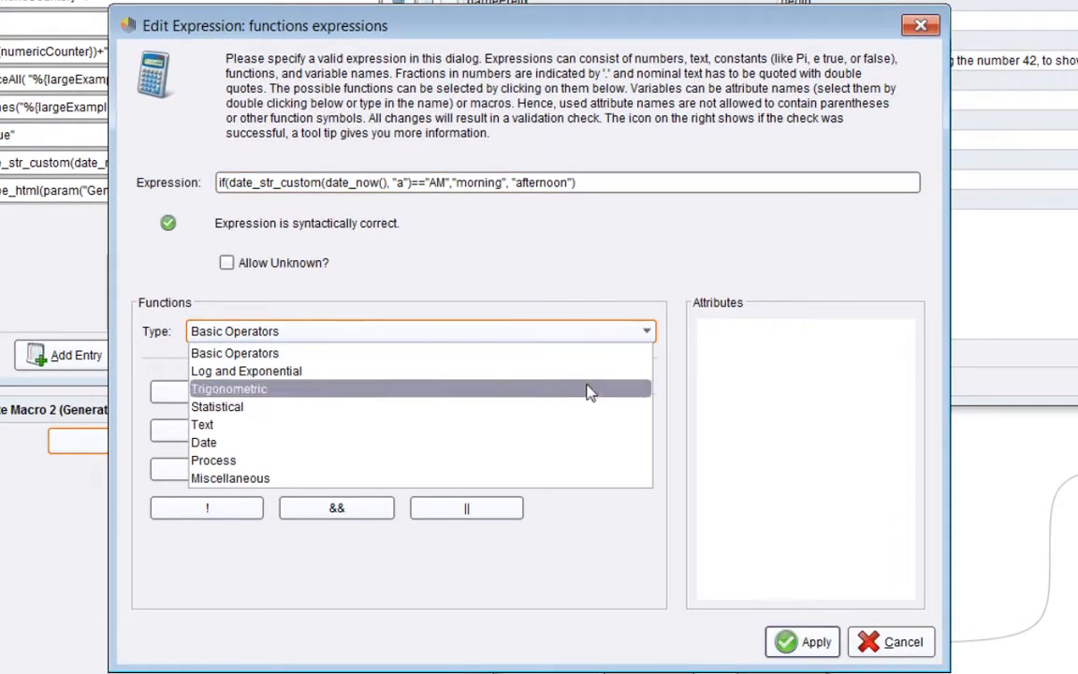
click(373, 442)
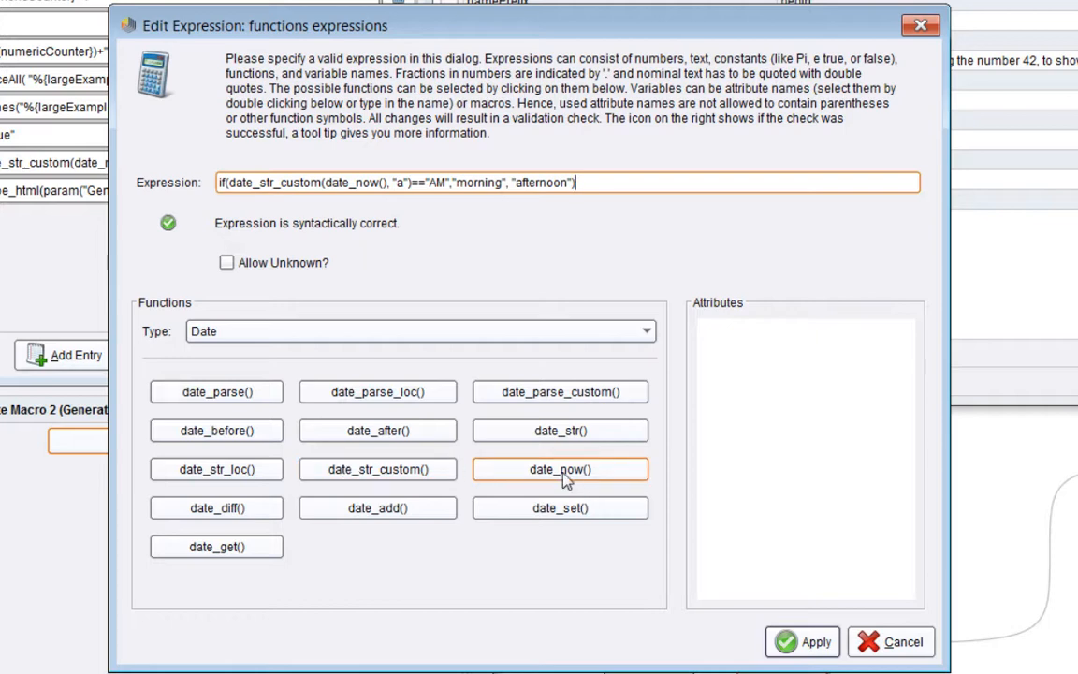
click(646, 331)
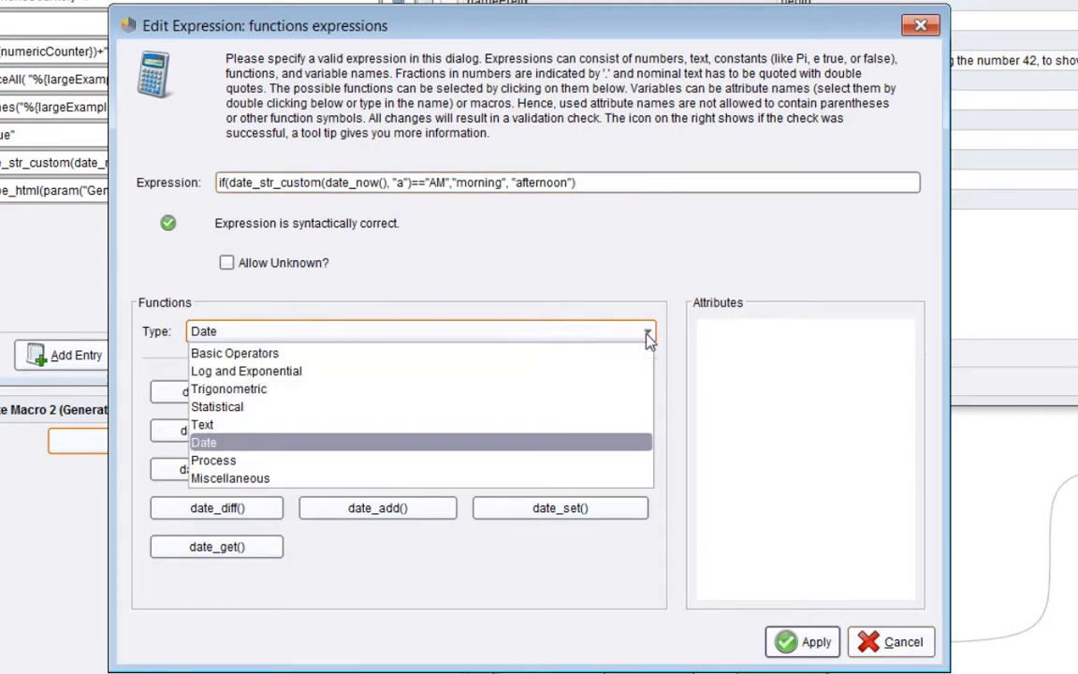
click(446, 473)
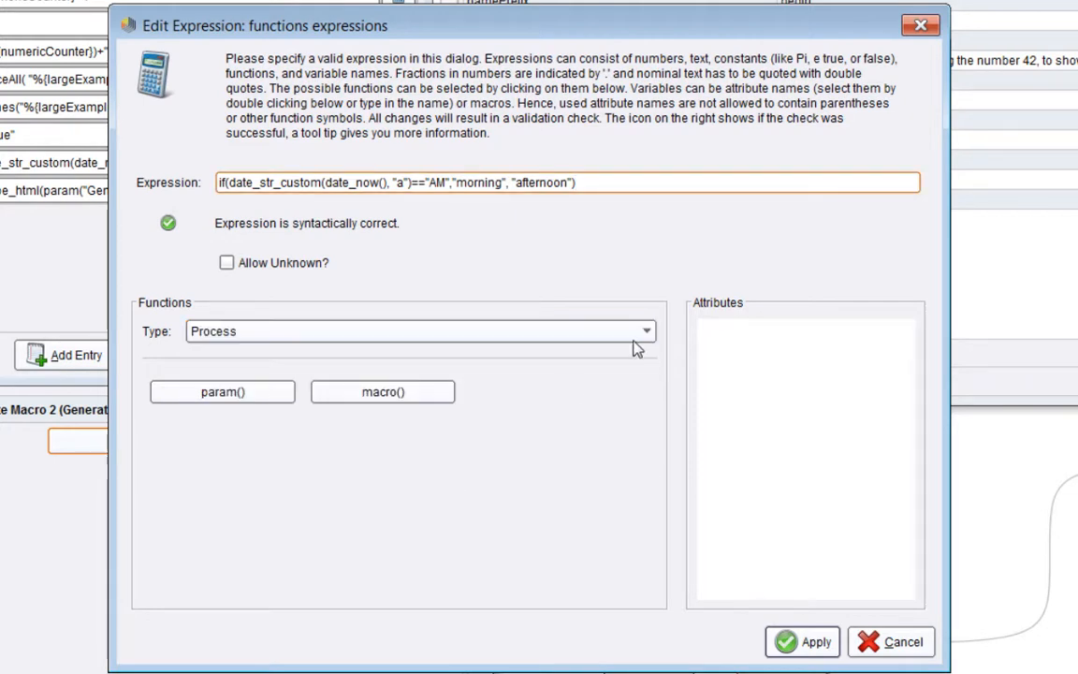
click(646, 332)
click(474, 481)
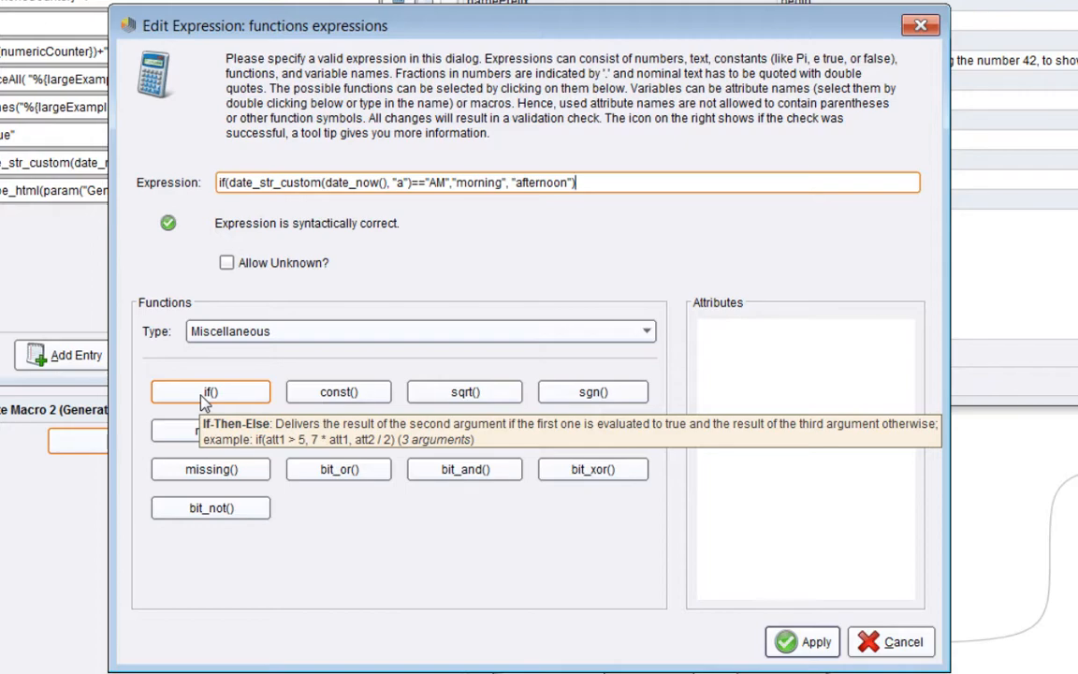
click(897, 642)
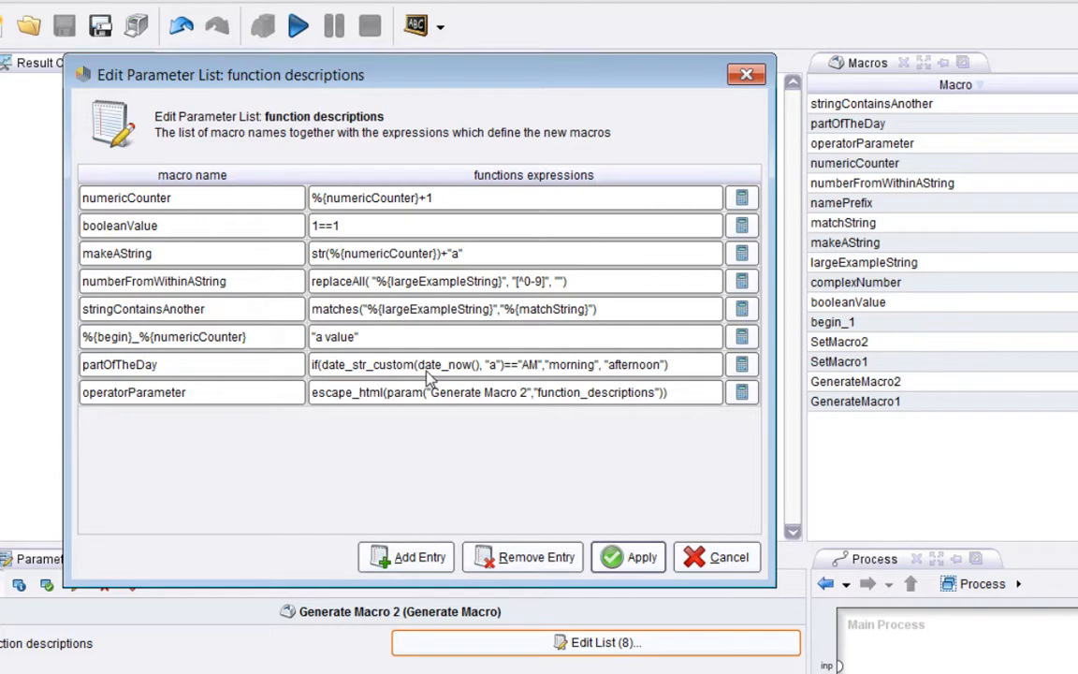
- Examine partOfTheDay's if expression by highlighting date_now(), the "a" format, the AM condition and the morning and afternoon outcomes
drag(418, 365, 480, 367)
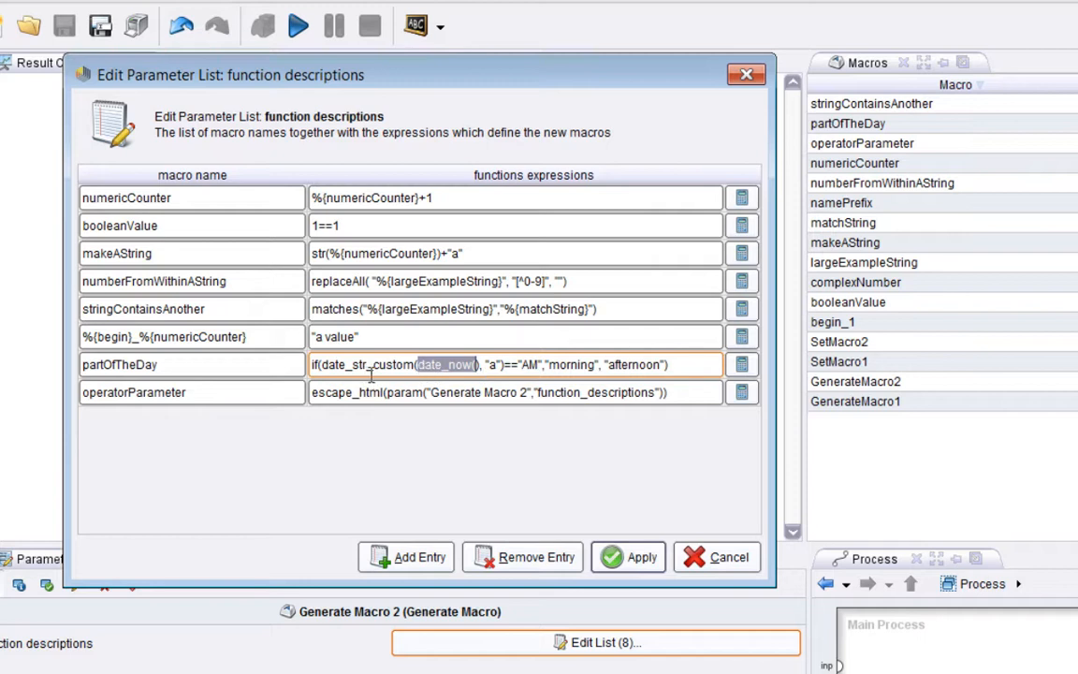
click(489, 366)
drag(490, 366, 499, 371)
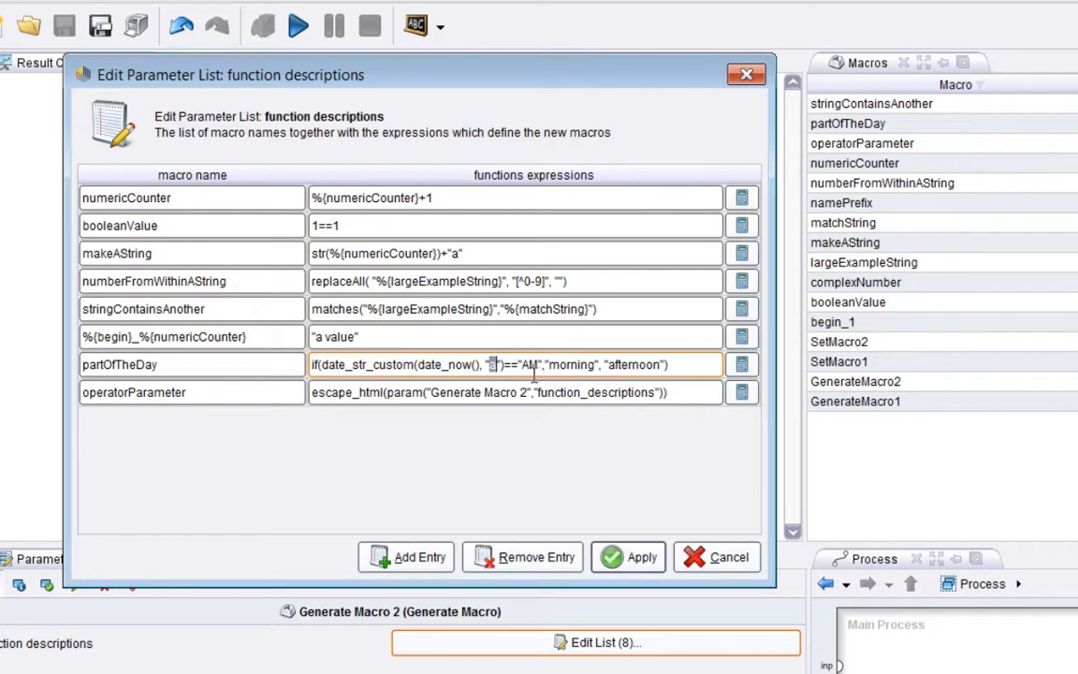
drag(536, 373, 338, 372)
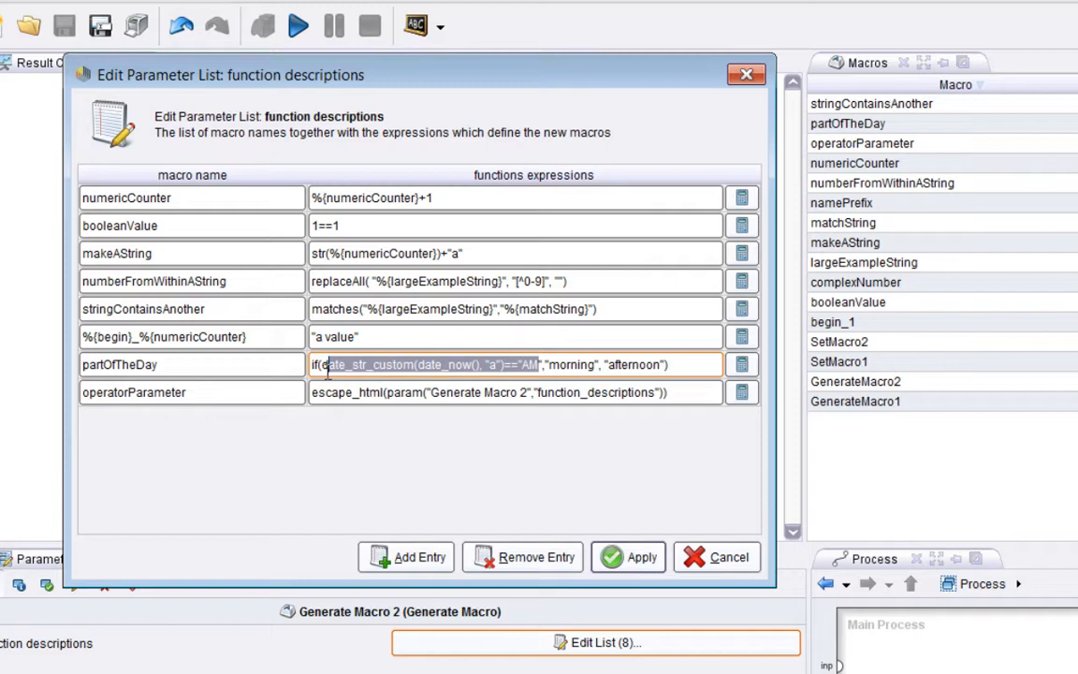
drag(322, 365, 547, 370)
double_click(571, 365)
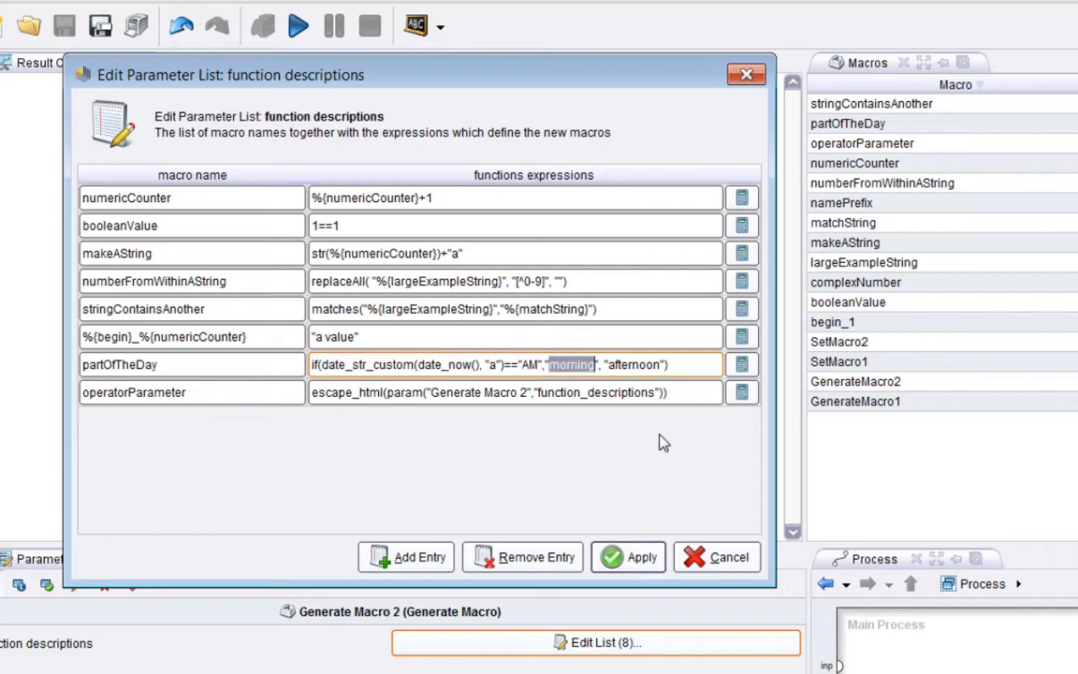
double_click(637, 366)
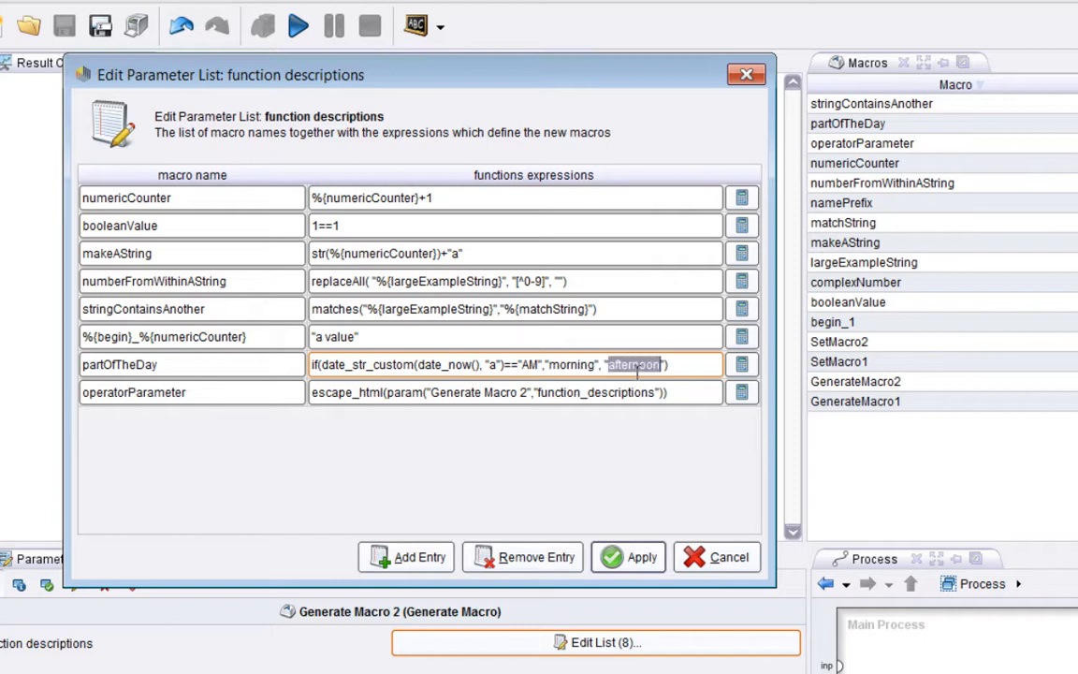
- Compare operatorParameter's escape_html(param("Generate Macro 2","function_descriptions")) expression with its value in the Macros view
click(120, 367)
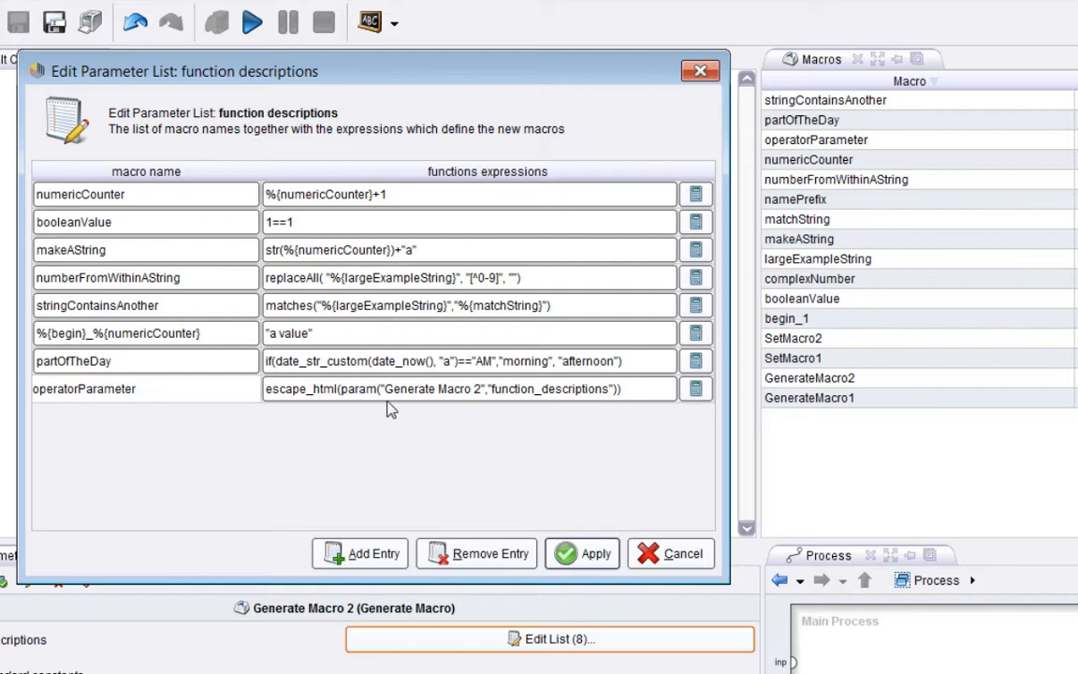
click(337, 393)
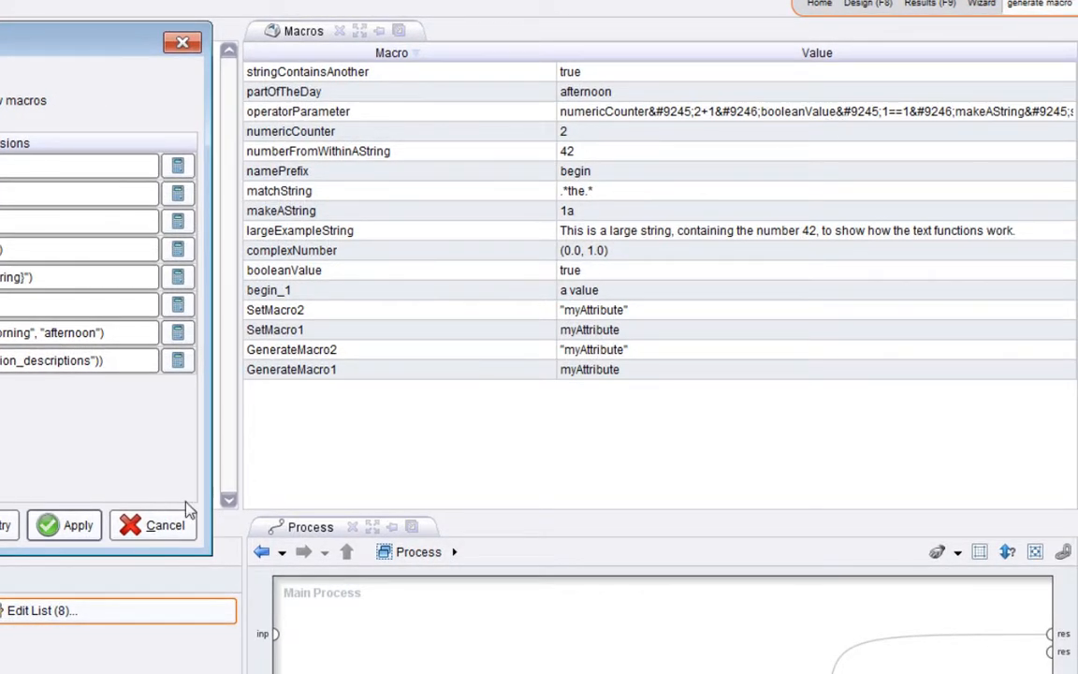
- Cancel the parameter list and copy operatorParameter's full value from the Macros view into the empty Notepad++ document
click(161, 525)
click(685, 112)
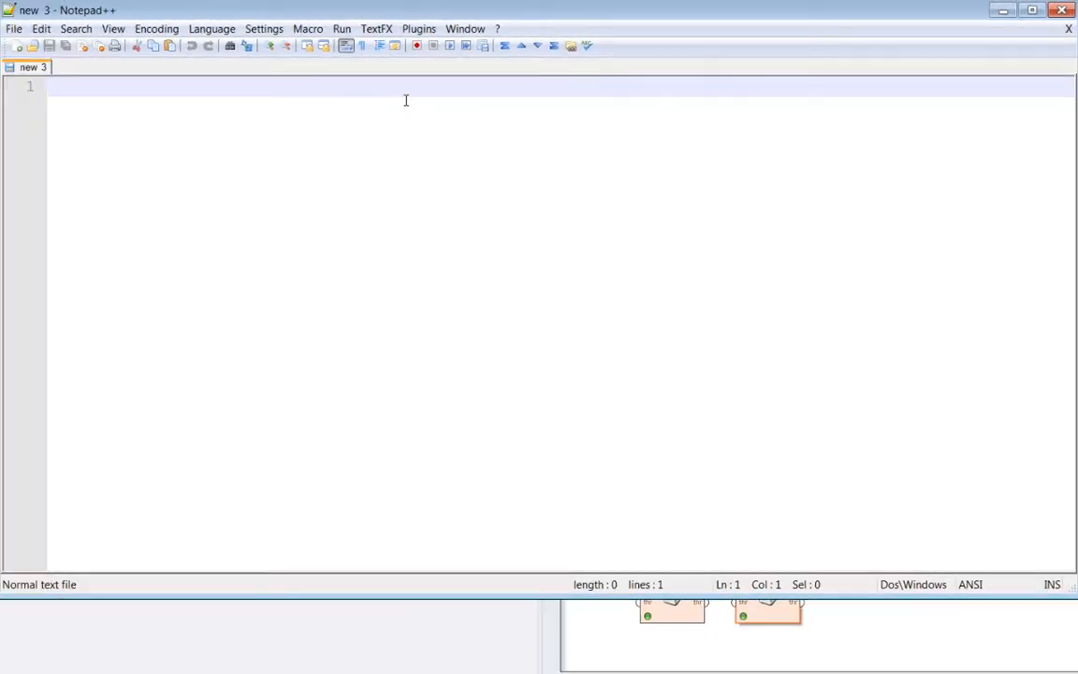
text(numericCounter&#9245;2+1&#9246;booleanValue&#9245;1==1&#9246;makeAString&#9245;str(2)+&quot;a&quot;&#9246;numberFromWithinAString&#9245;replaceAll( &quot;This is a large string, containing the number 42, to show how the text functions work.&quot;, &quot;[^0-9]&quot;, &quot;&quot;)&#9246;stringContainsAnother&#9245;matches(&quot;This is a large string, containing the number 42, to show how the text functions work.&quot;,&quot;.*the.*&quot;)&#9246;begin_2&#9245;&quot;a value&quot;&#9246;partOfTheDay&#9245;if(date_str_custom(date_now(), &quot;a&quot;)==&quot;AM&quot;,&quot;morning&quot;, &quot;afternoon&quot;)&#9246;operatorParameter&#9245;escape_html(param(&quot;Generate Macro 2&quot;,&quot;function_descriptions&quot;)))
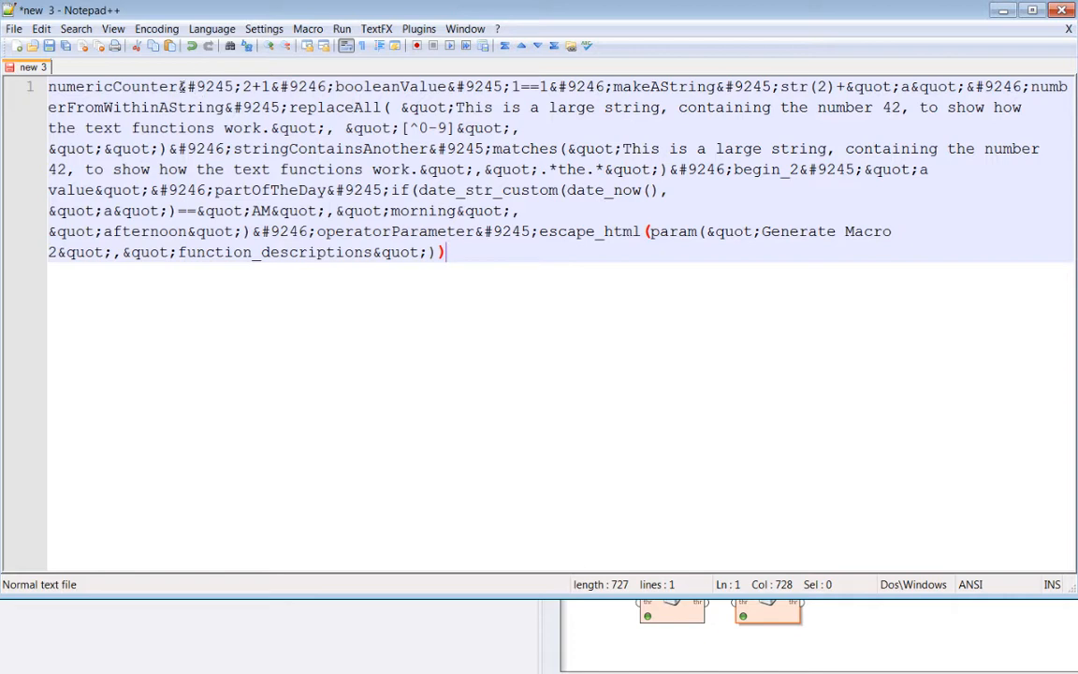
- Examine the &#9245; and &#9246; separators and the 2+1 expression for numericCounter in the pasted text, and minimize Notepad++
drag(180, 87, 337, 89)
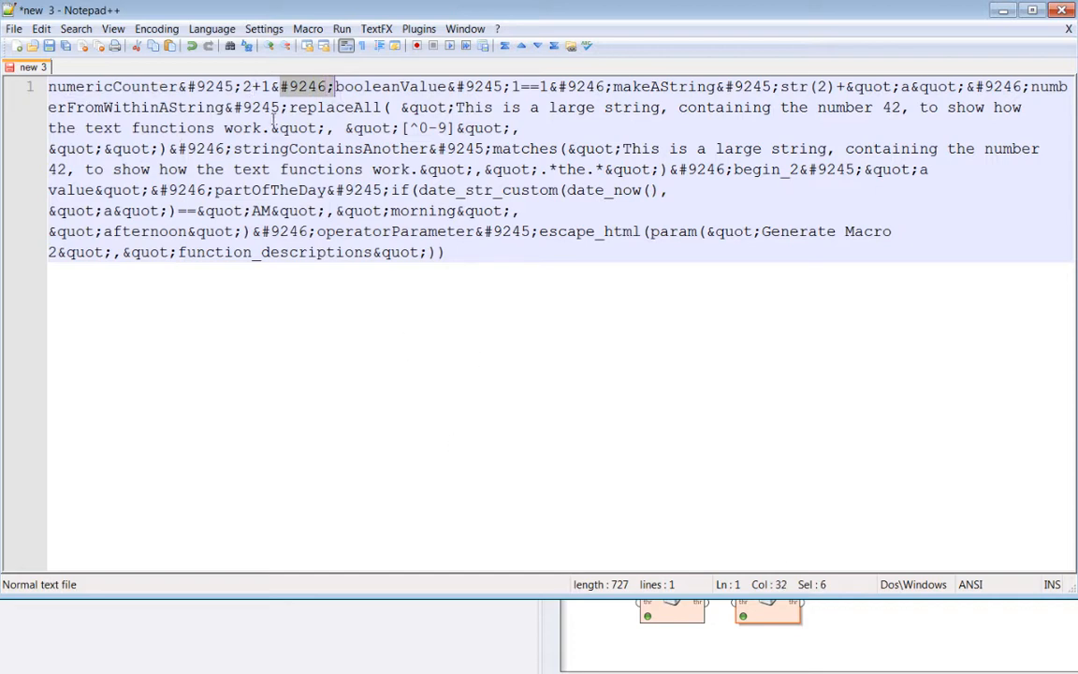
drag(251, 87, 242, 87)
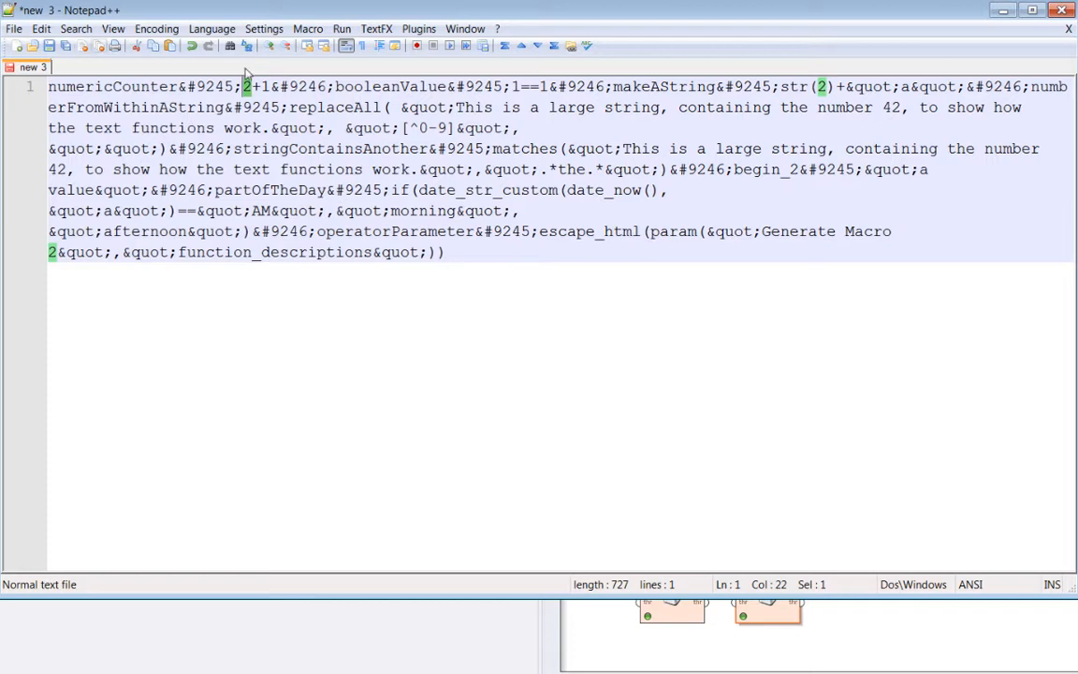
key(Right)
key(Right)
key(Right)
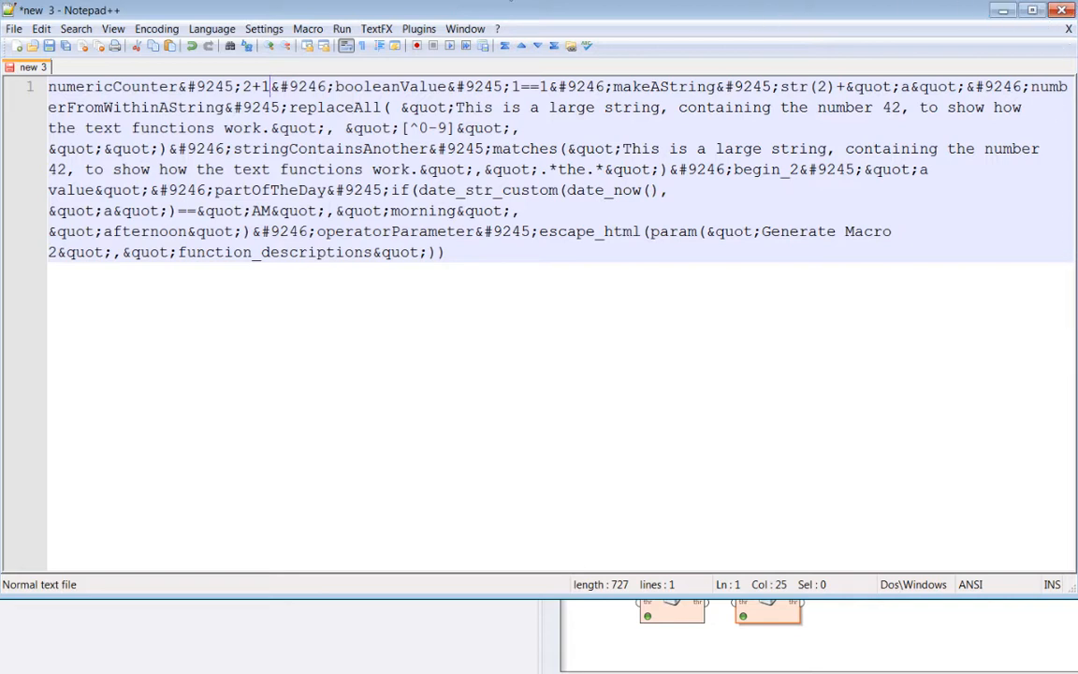
click(1005, 12)
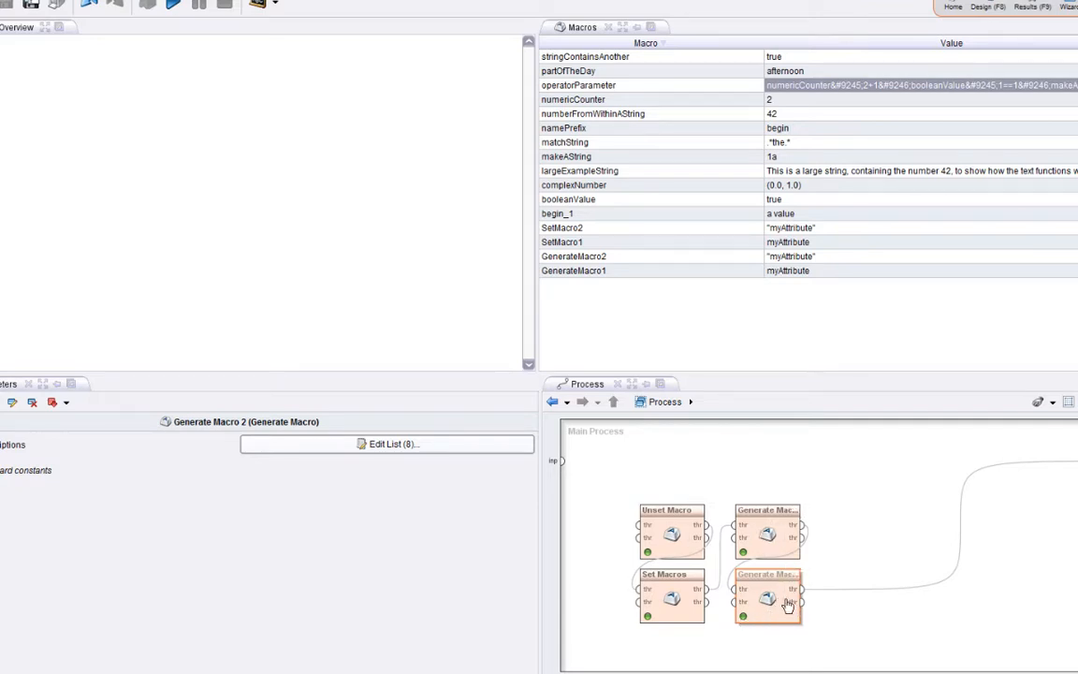
- Reopen Generate Macro 2's function descriptions list beside the Macros view and widen the functions expressions column to show the full expressions
click(330, 444)
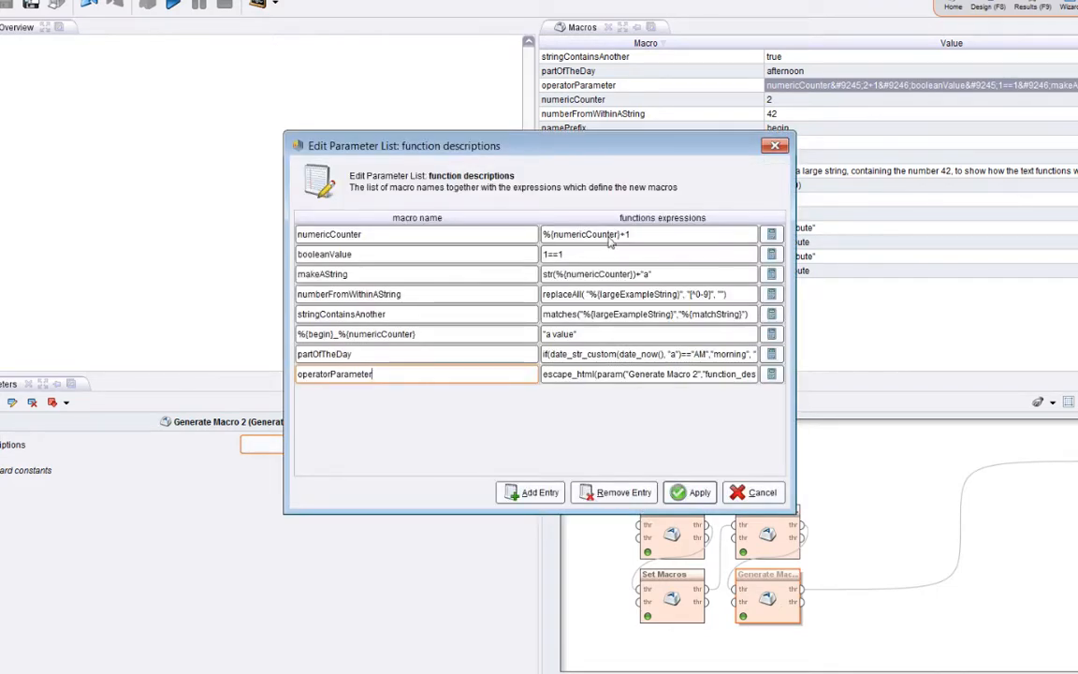
drag(572, 143, 283, 52)
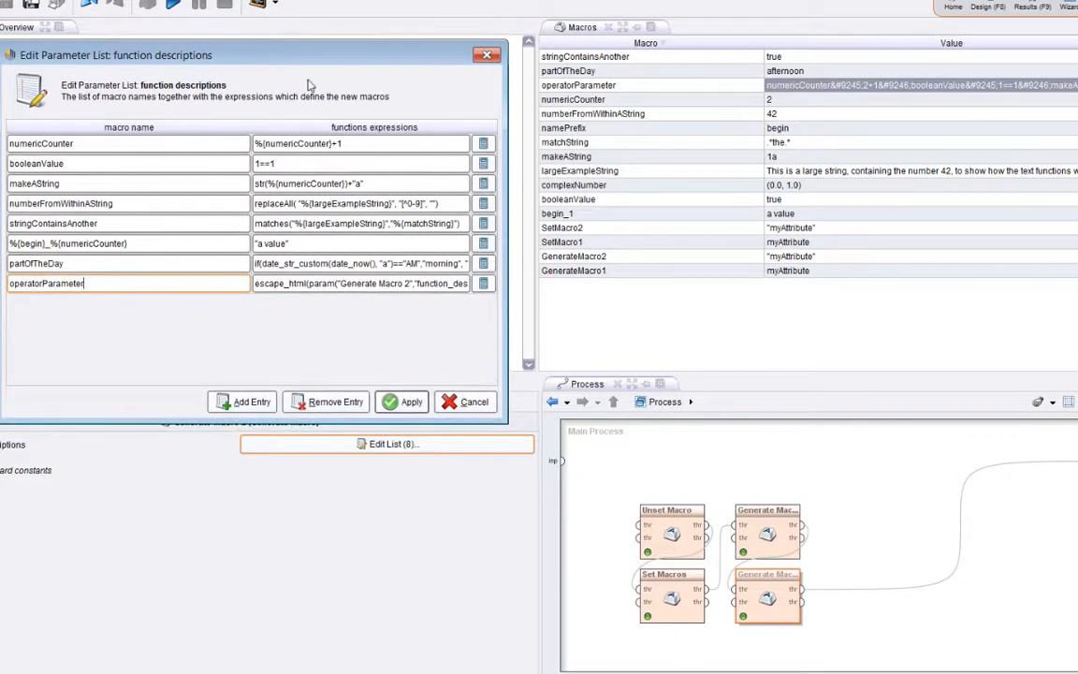
drag(251, 127, 163, 128)
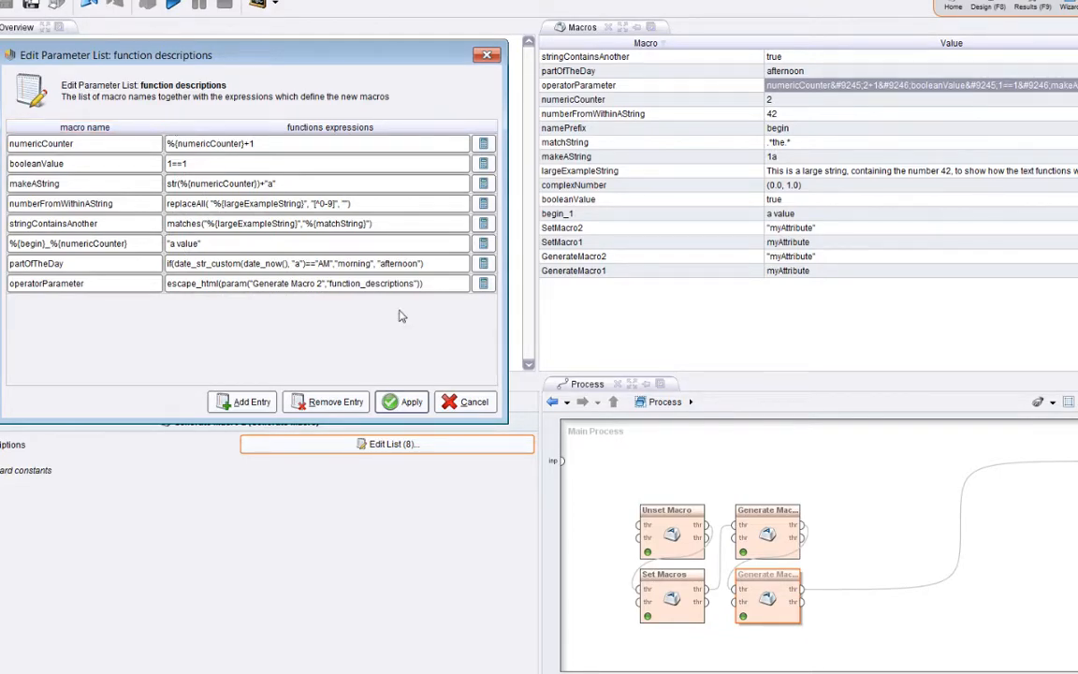